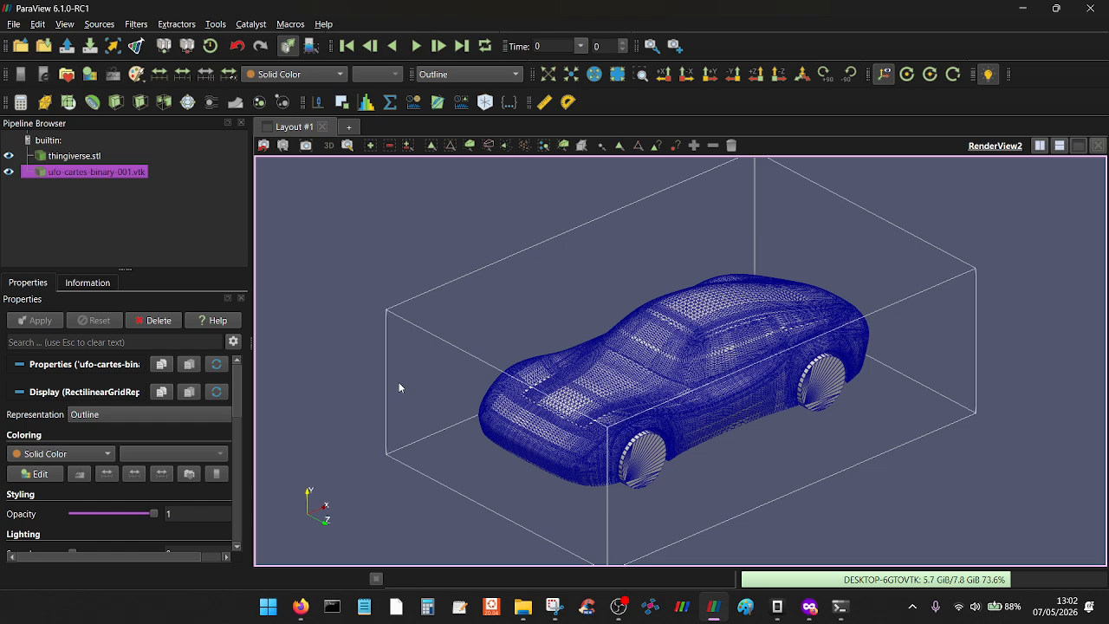
- Hide the ufo-cartes-binary-001.vtk outline and display the thingiverse.stl car with the Surface representation
left_click_drag(361, 373, 360, 355)
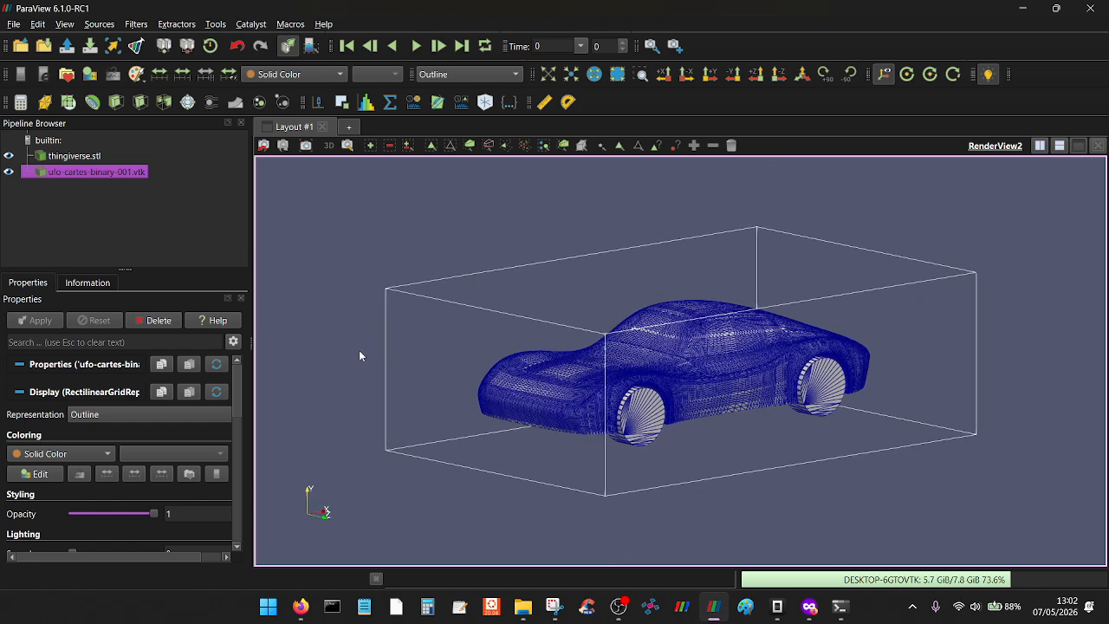
left_click(9, 172)
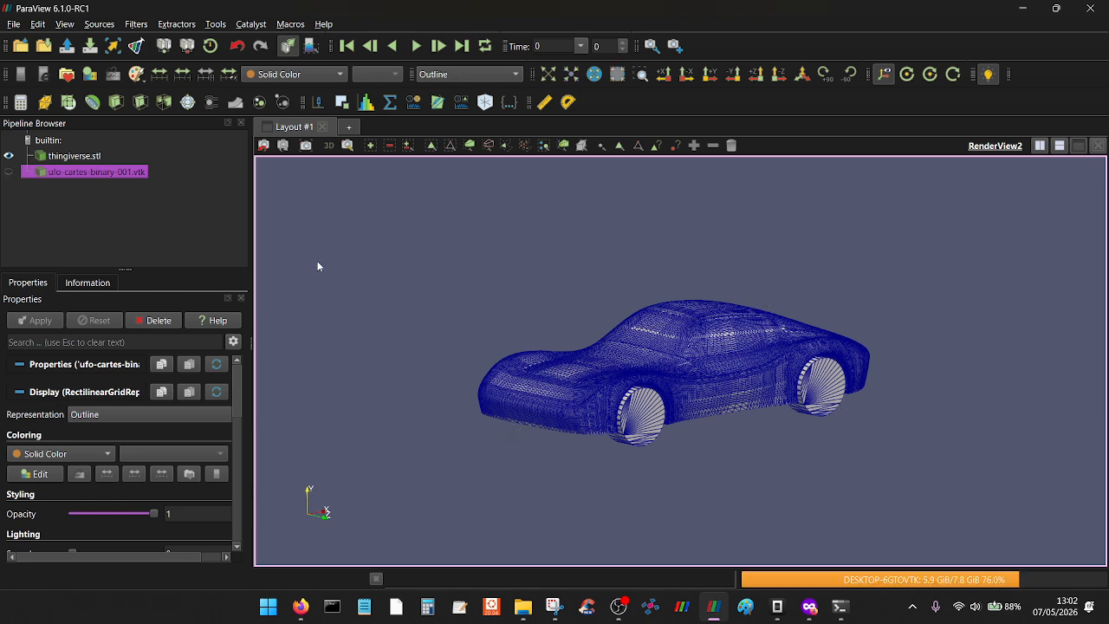
left_click(77, 156)
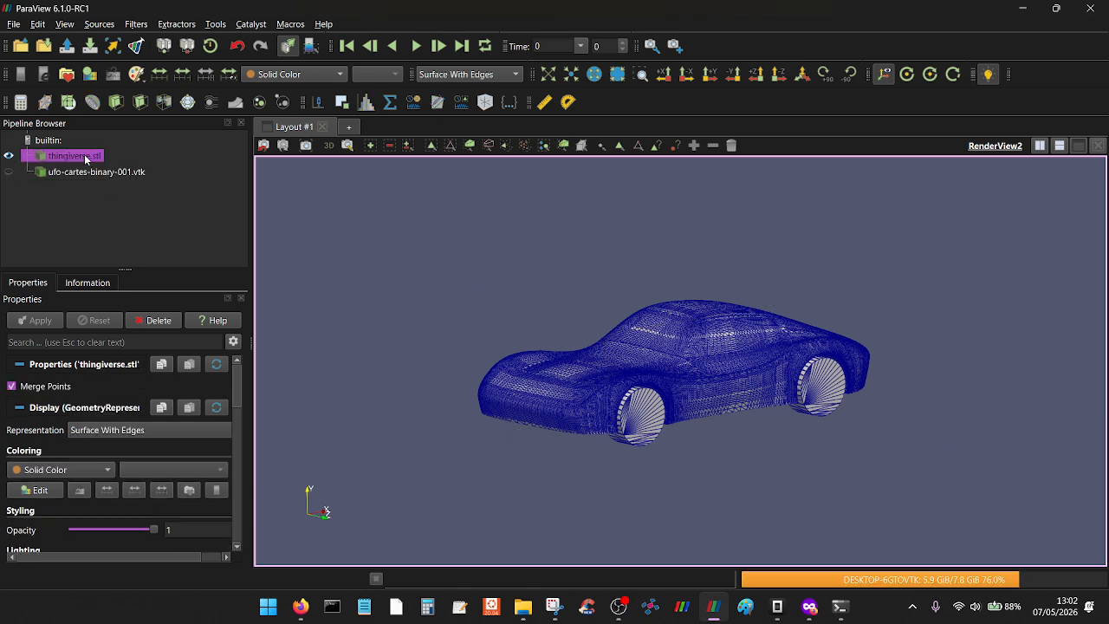
scroll(577, 379, "up", 5)
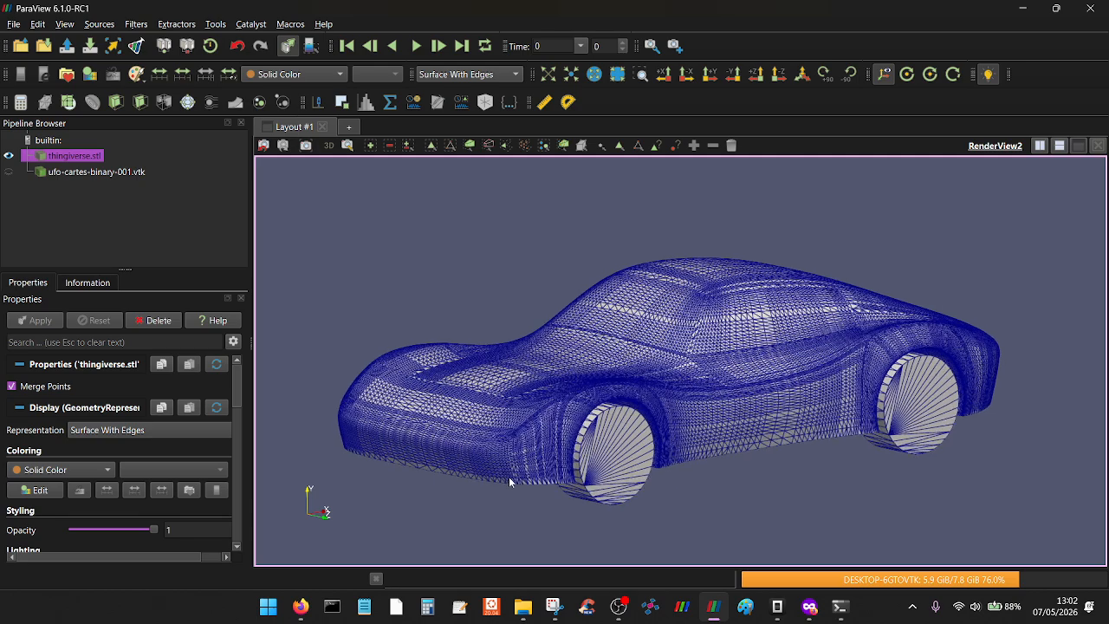
scroll(563, 326, "up", 2)
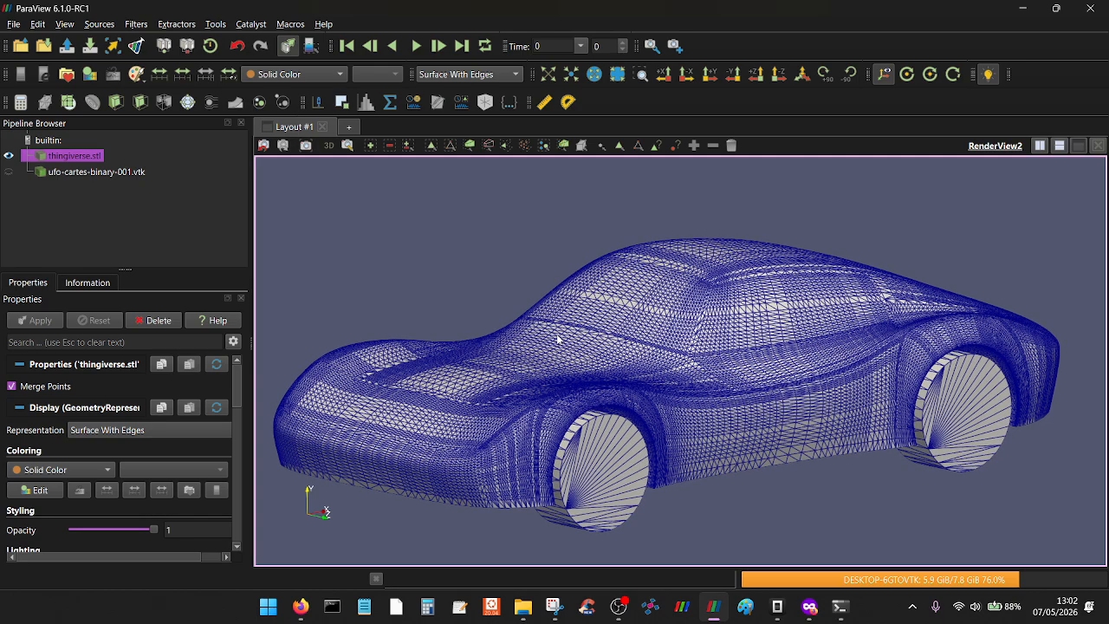
left_click_drag(668, 355, 616, 321)
left_click(455, 75)
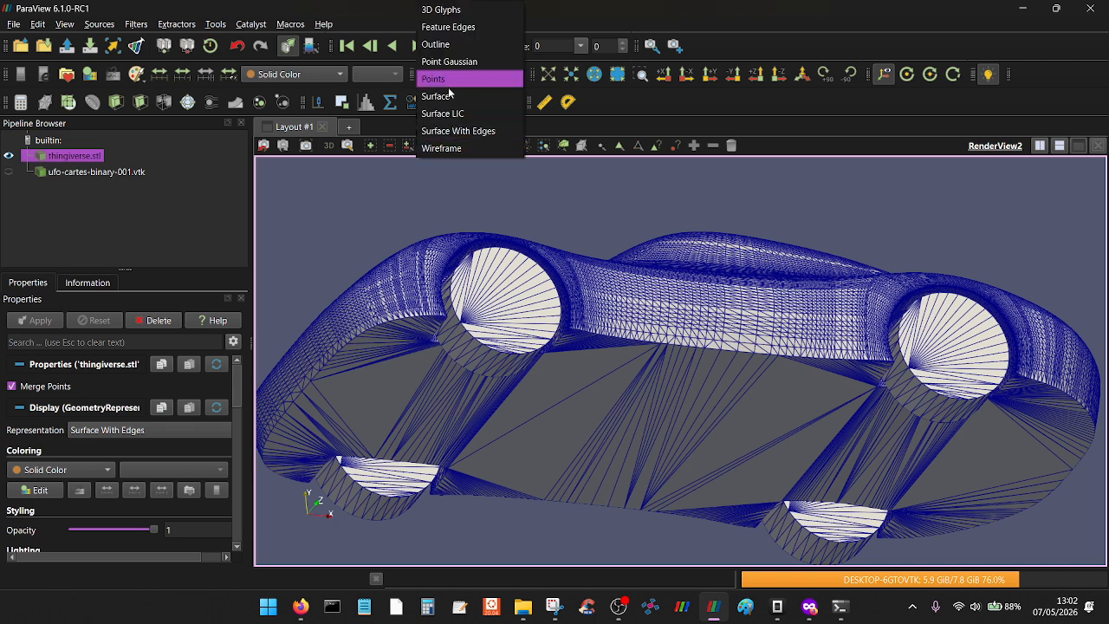
left_click(456, 100)
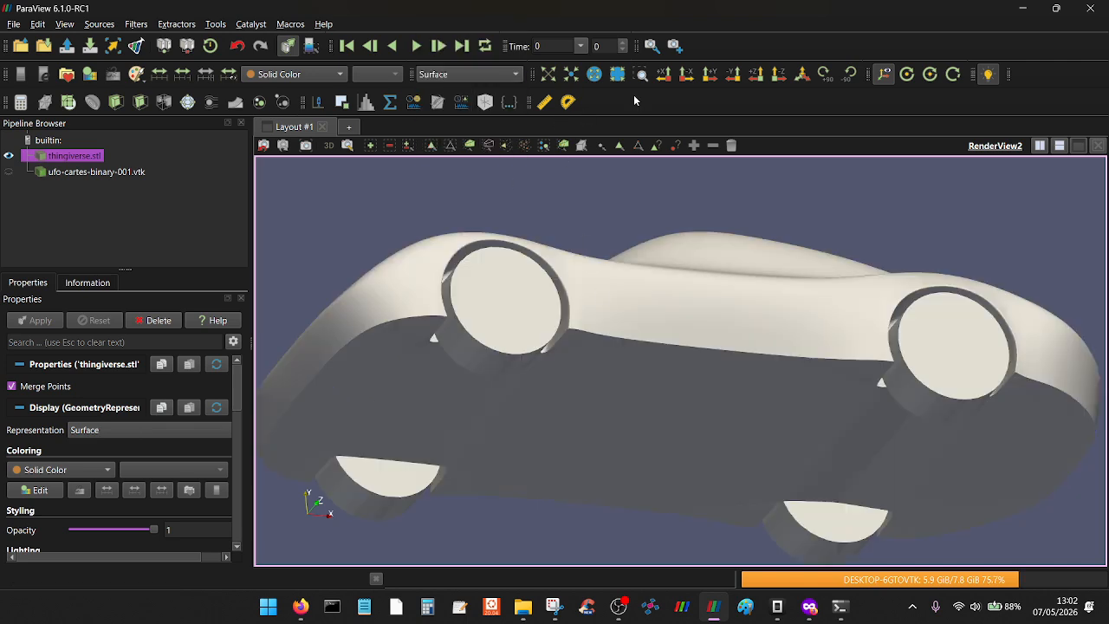
- Inspect the car's wheel arch up close, show ufo-cartes-binary-001.vtk again and fit all the data in view
left_click(641, 74)
left_click_drag(378, 230, 711, 395)
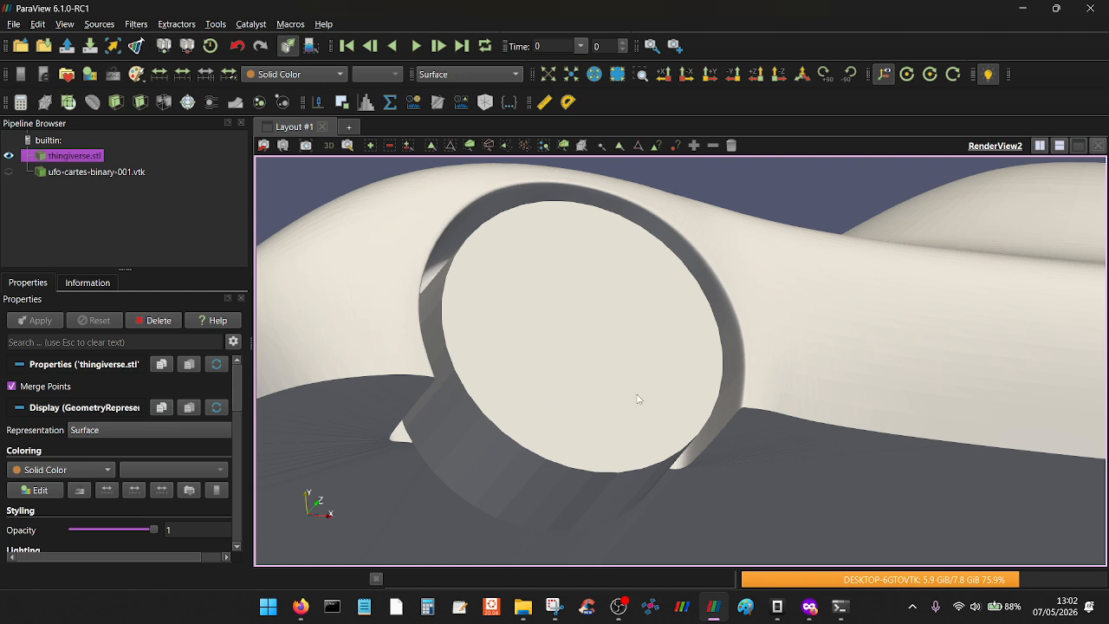
scroll(611, 406, "down", 4)
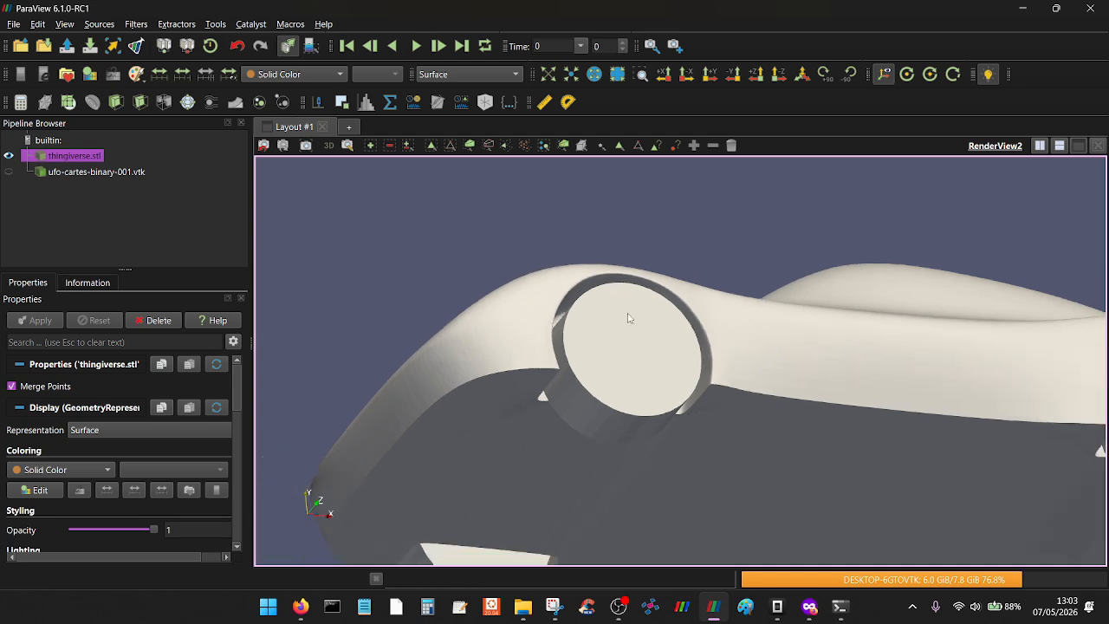
left_click_drag(632, 302, 659, 282)
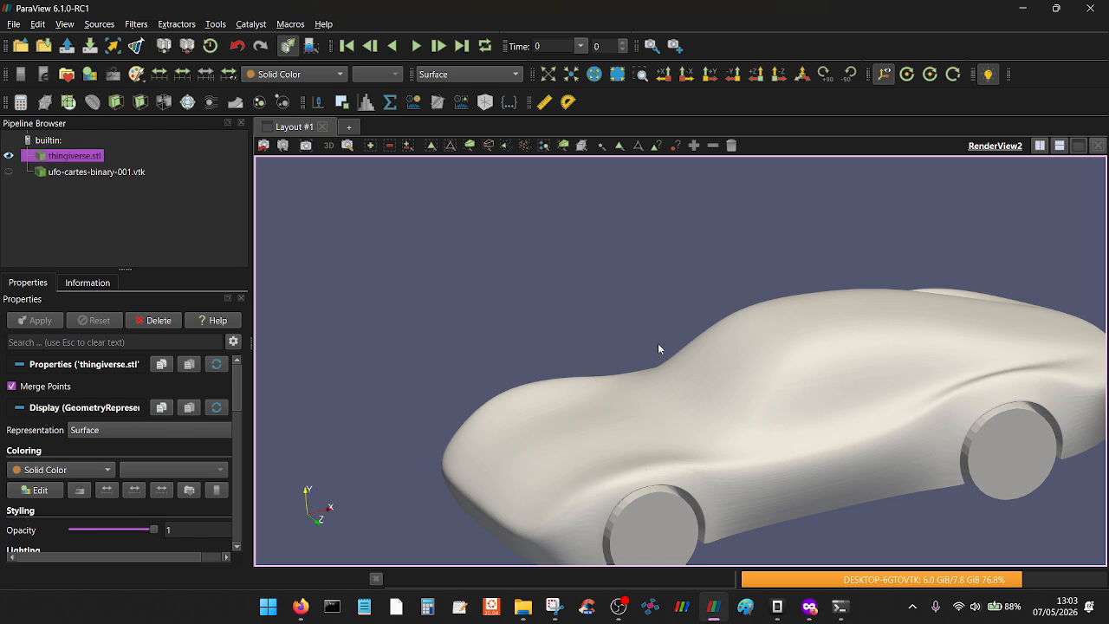
left_click(8, 172)
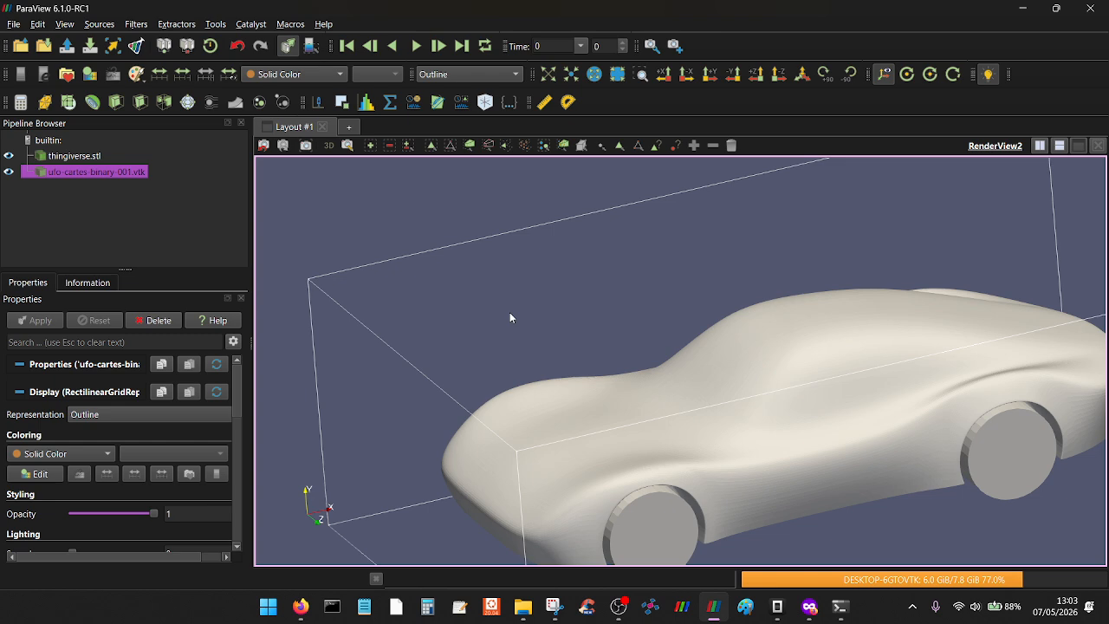
left_click_drag(500, 389, 526, 298)
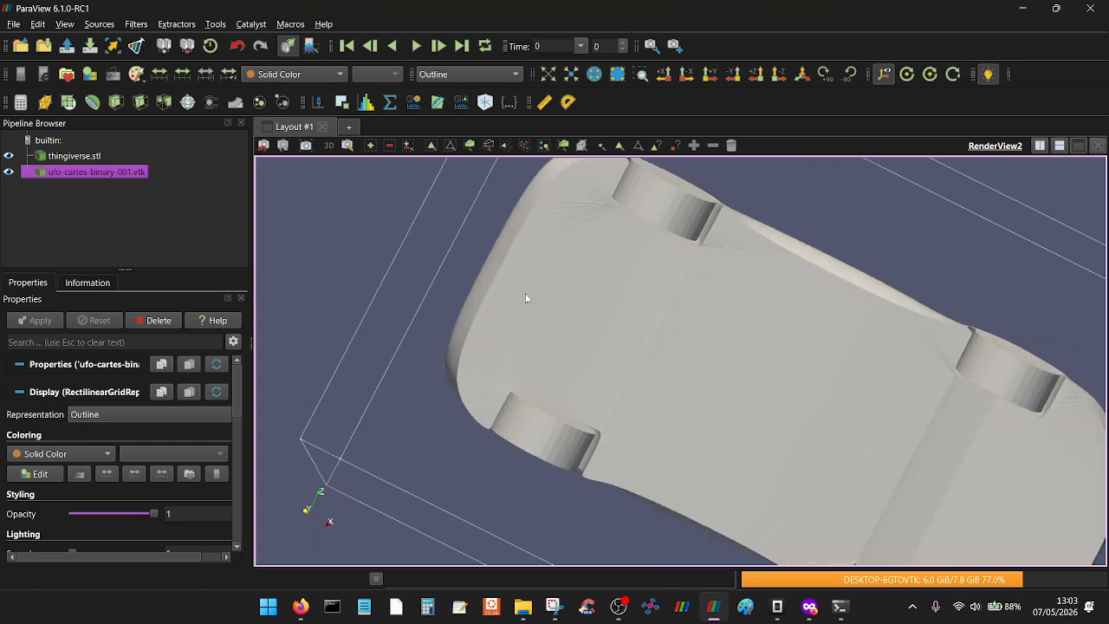
left_click_drag(525, 382, 559, 200)
left_click(548, 74)
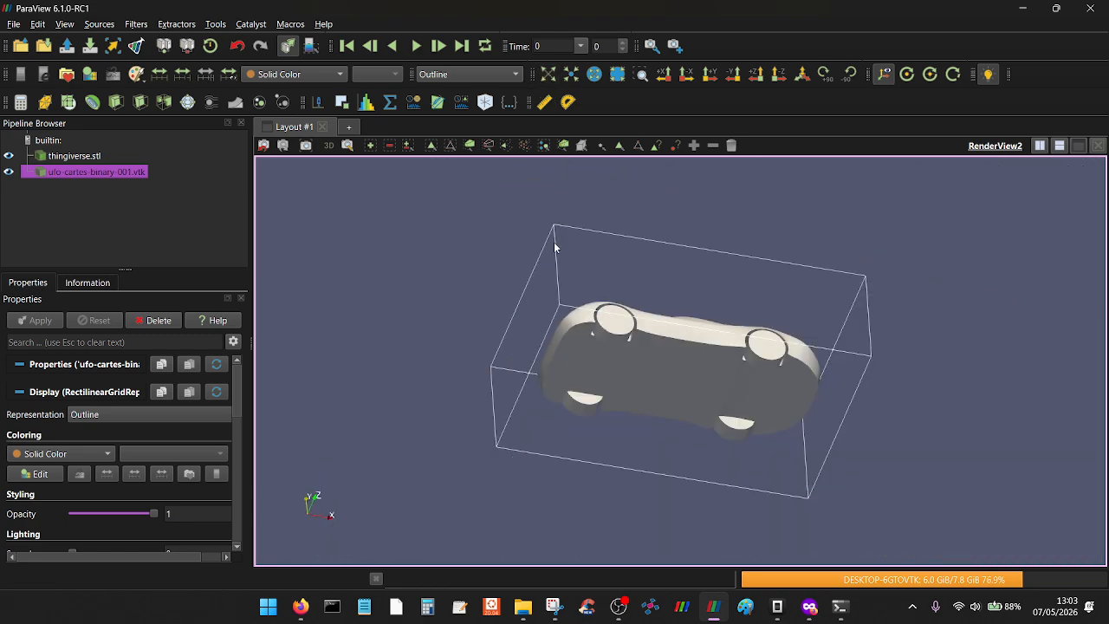
left_click_drag(554, 241, 547, 356)
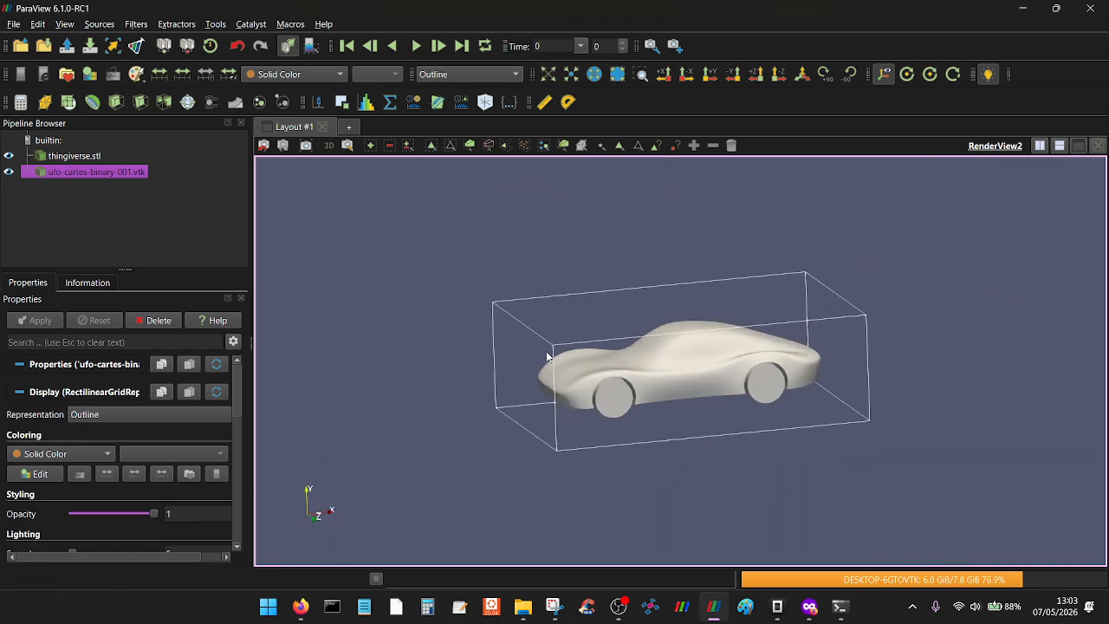
- Hide thingiverse.stl and cut ufo-cartes-binary-001.vtk with a Z-normal plane Slice, leaving the plane widget hidden
left_click(9, 156)
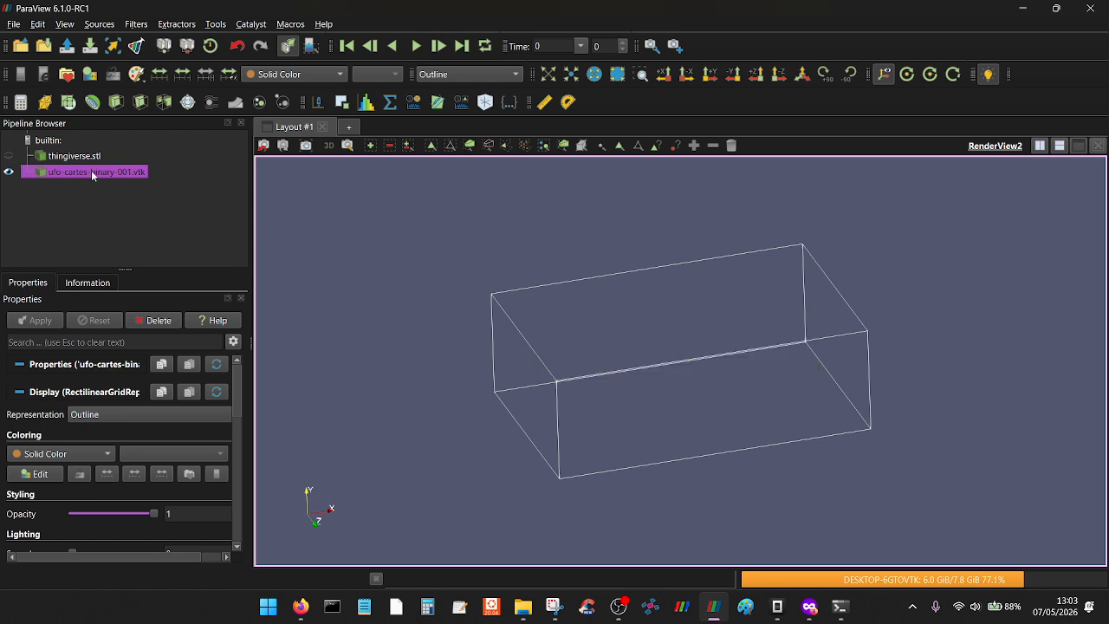
left_click(140, 102)
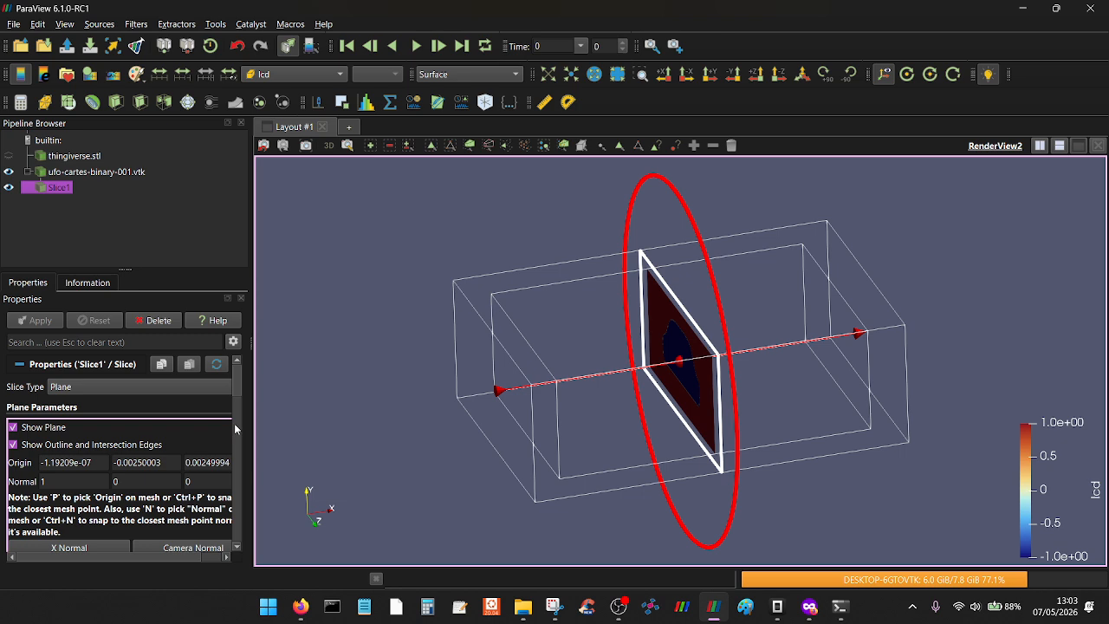
scroll(234, 416, "down", 5)
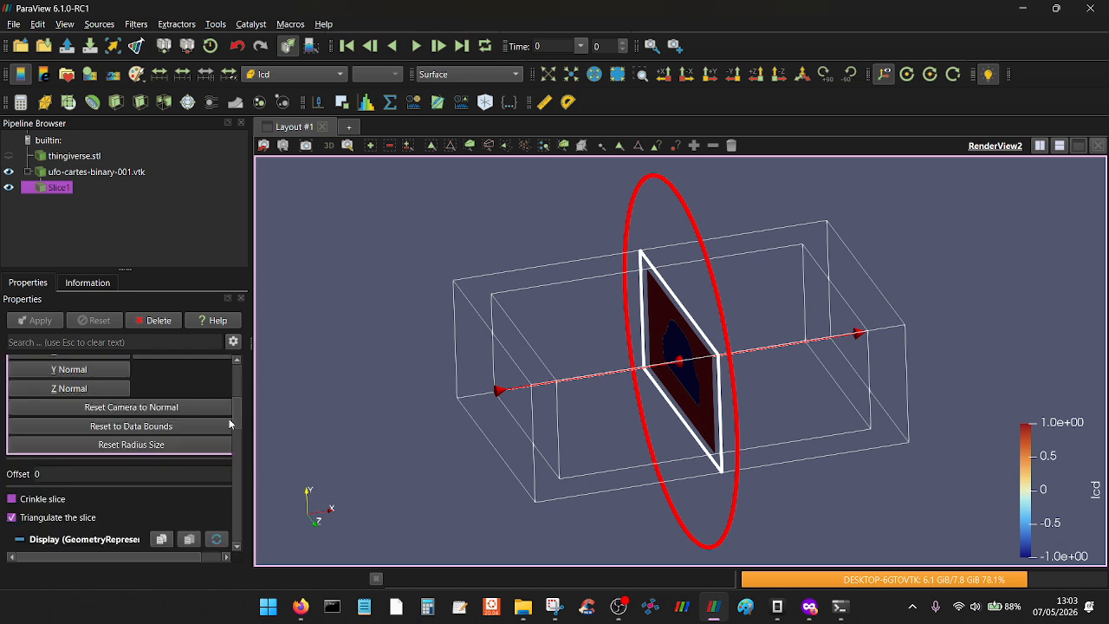
left_click(63, 388)
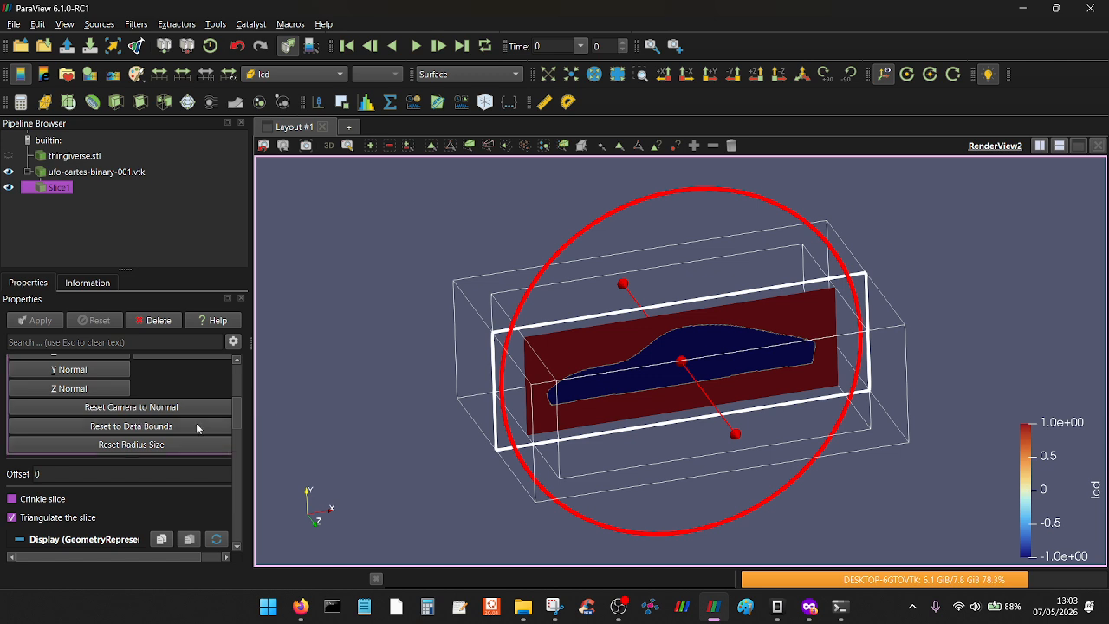
scroll(234, 379, "up", 5)
left_click(13, 428)
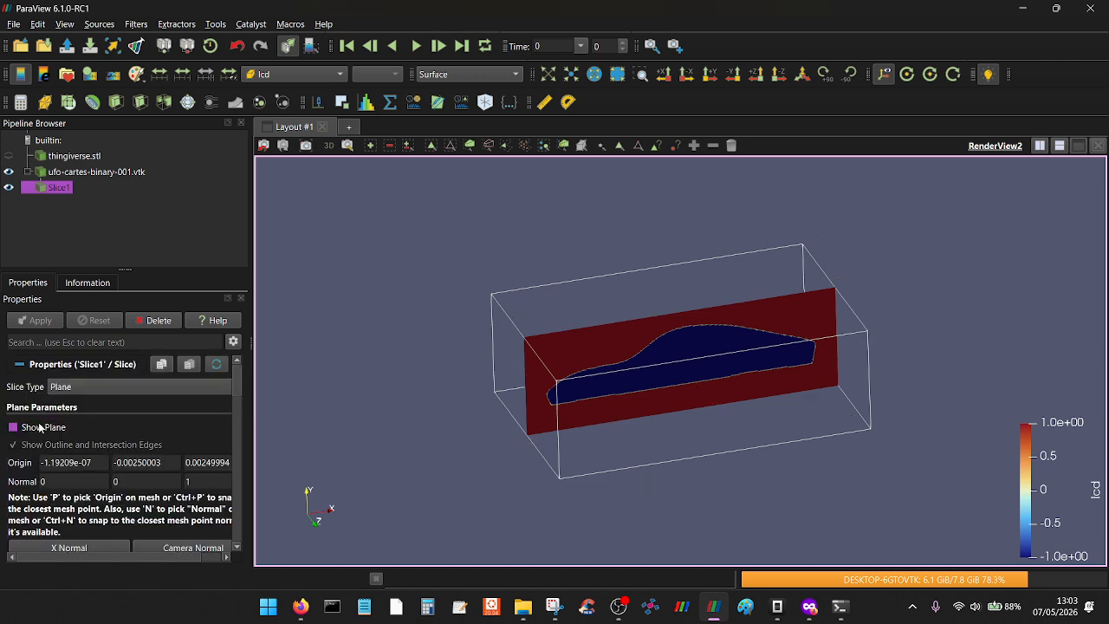
- Enlarge the car slice to fill the view and move the lcd colour legend to the upper corner
left_click_drag(431, 378, 384, 324)
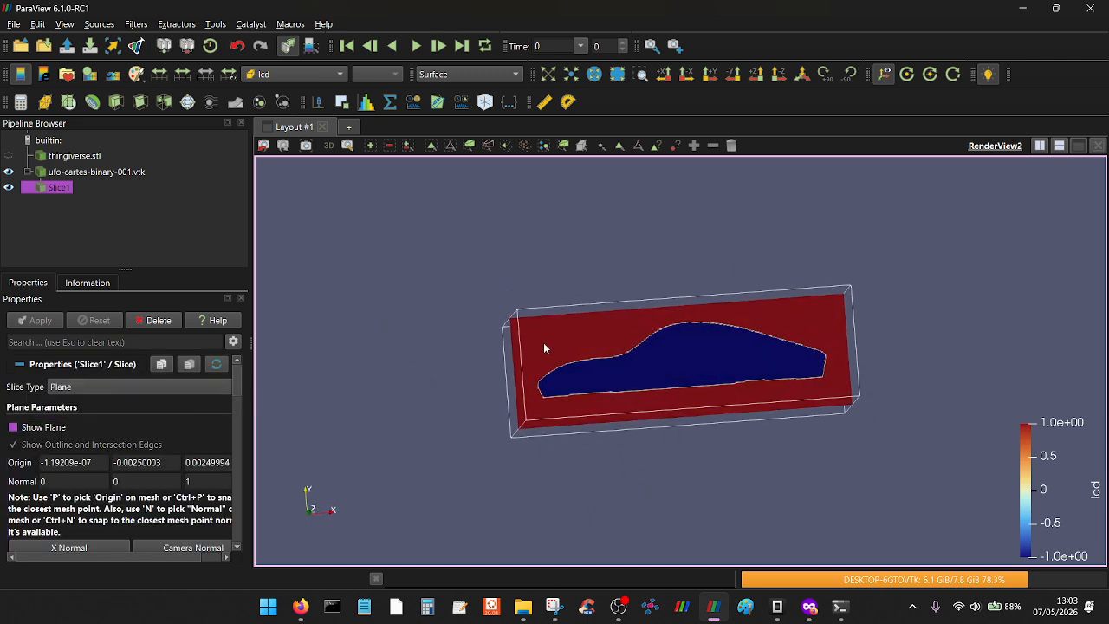
scroll(514, 437, "up", 3)
scroll(507, 425, "up", 3)
left_click_drag(496, 422, 633, 377)
left_click_drag(1051, 492, 1033, 240)
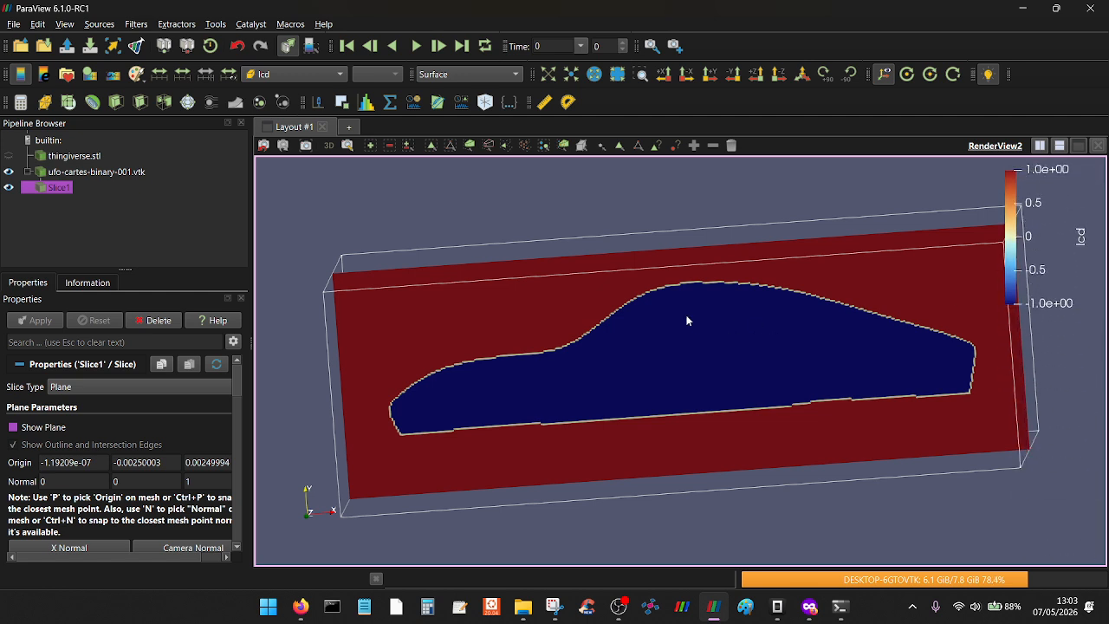
mouse_move(614, 328)
left_mouse_down()
mouse_move(613, 315)
mouse_move(611, 328)
left_mouse_up()
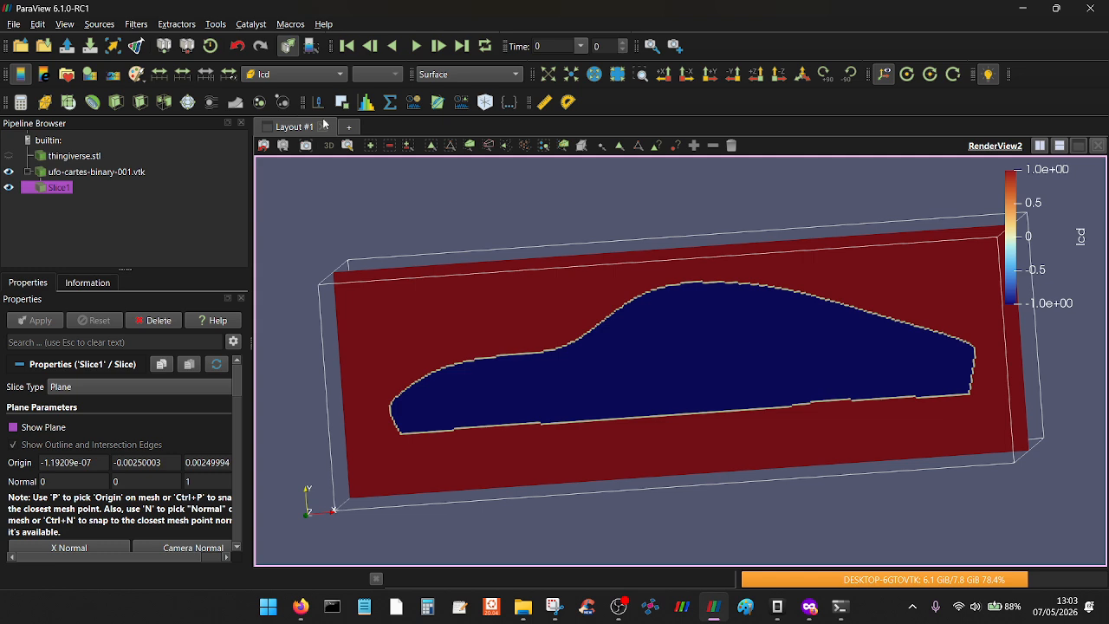
- Colour the slice by dist and move the dist colour legend to the upper part of the view
left_click(291, 75)
left_click(278, 57)
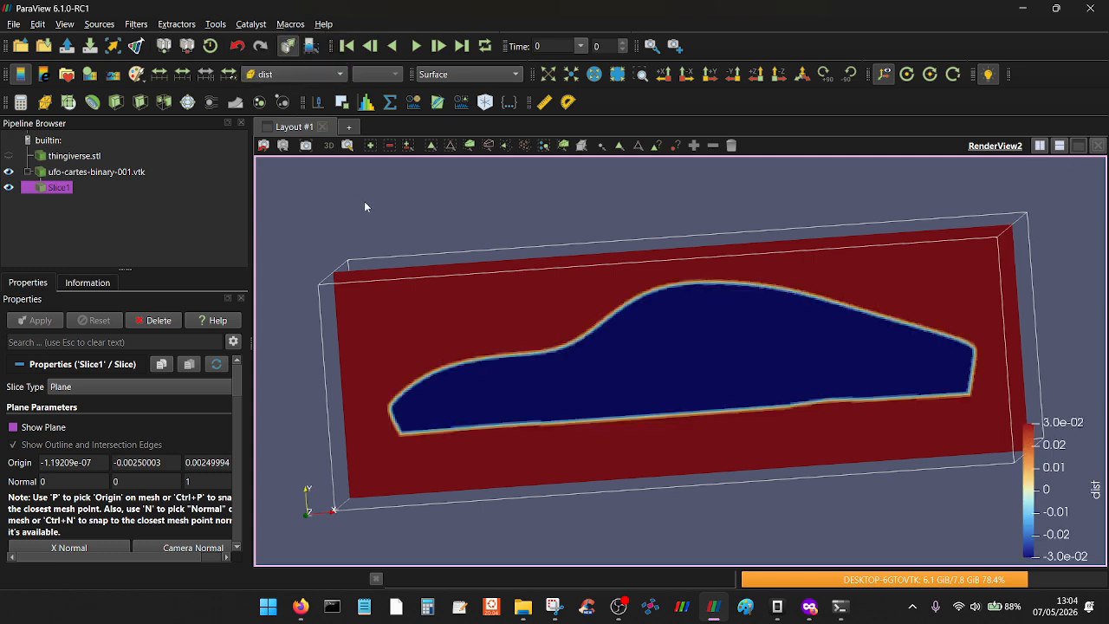
right_click_drag(380, 239, 375, 311)
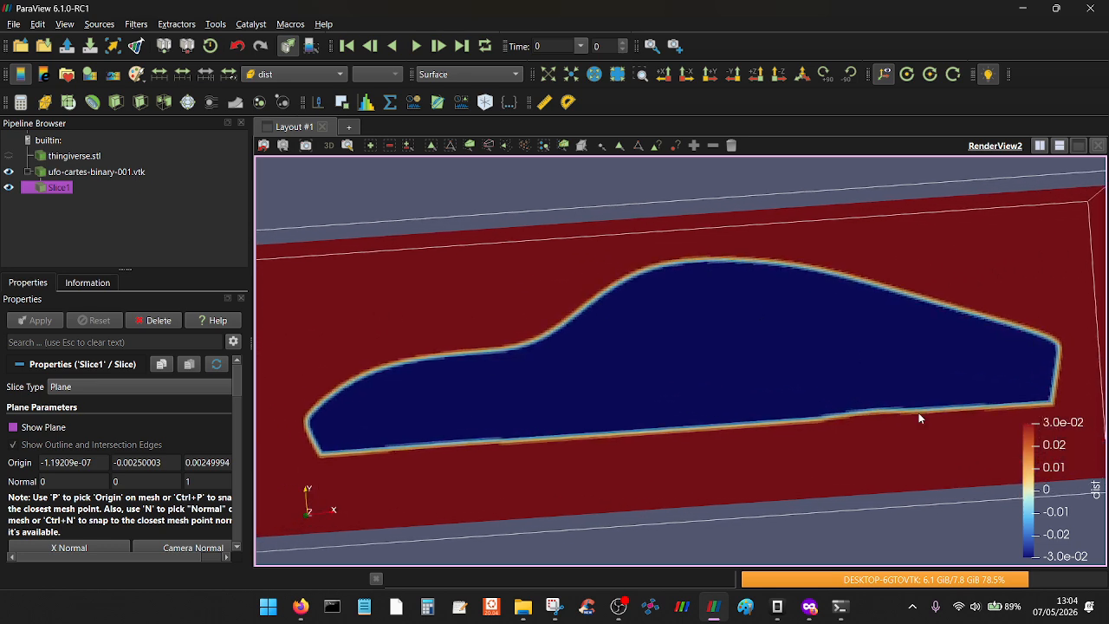
left_click_drag(1022, 450, 1014, 220)
scroll(669, 335, "up", 2)
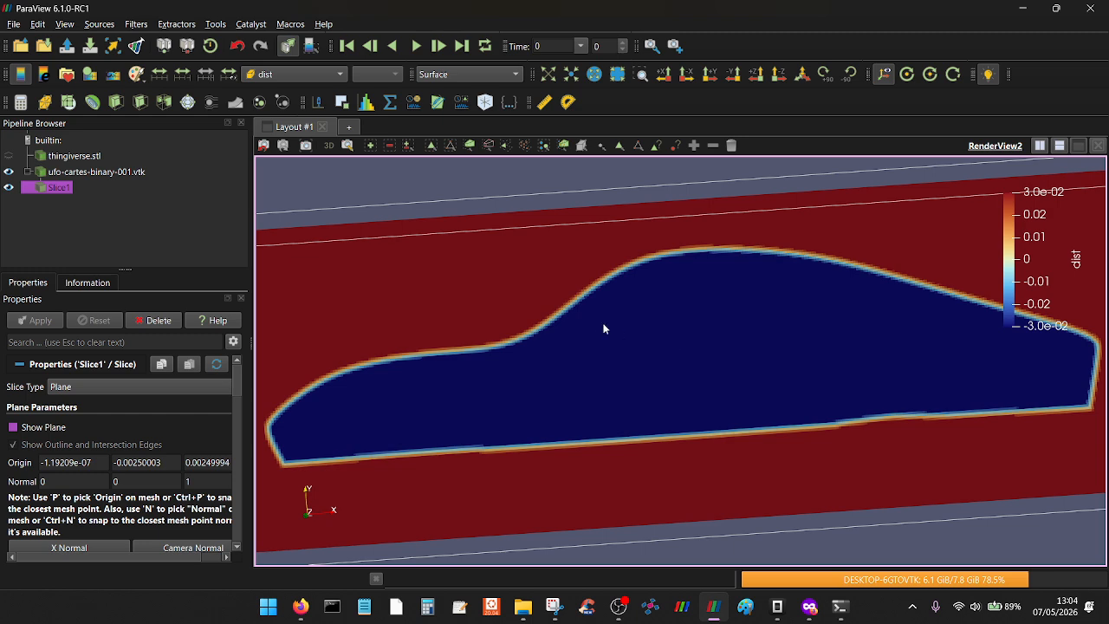
left_click_drag(604, 327, 646, 328)
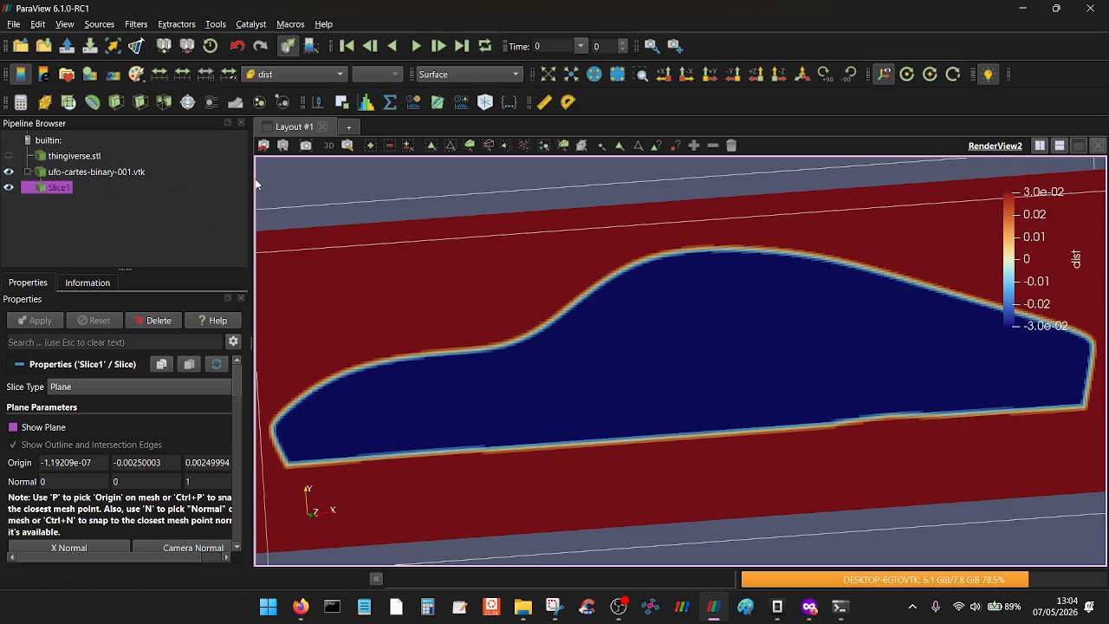
- Display the slice as Surface With Edges and turn off its triangulation to show the original grid cells
left_click(443, 76)
left_click(457, 132)
right_click_drag(513, 259, 448, 418)
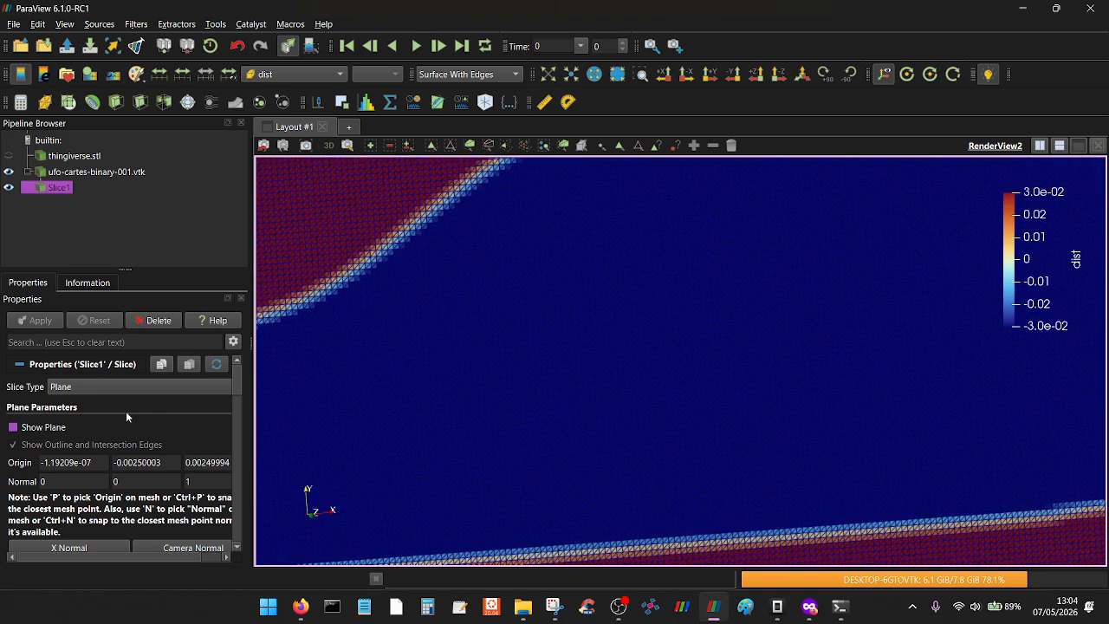
left_click(235, 455)
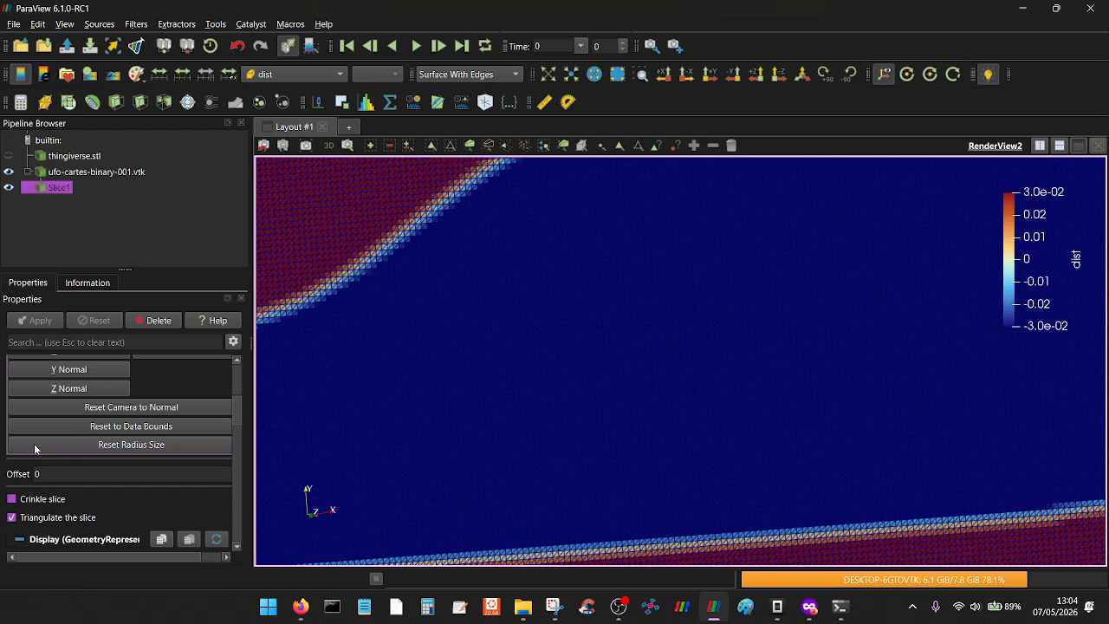
left_click(35, 515)
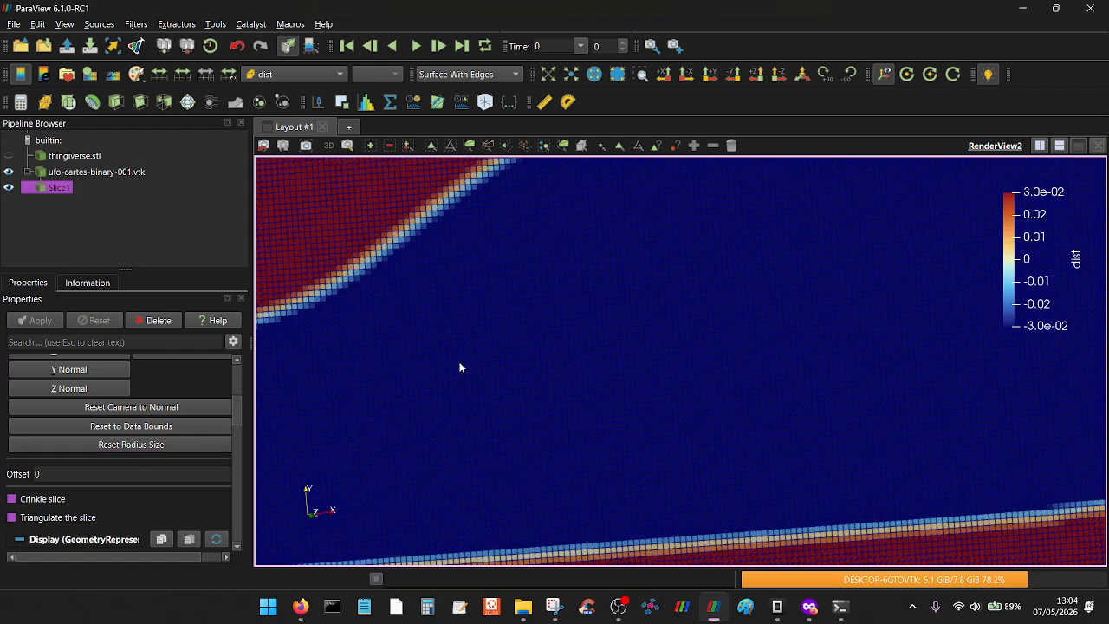
right_click_drag(460, 368, 492, 291)
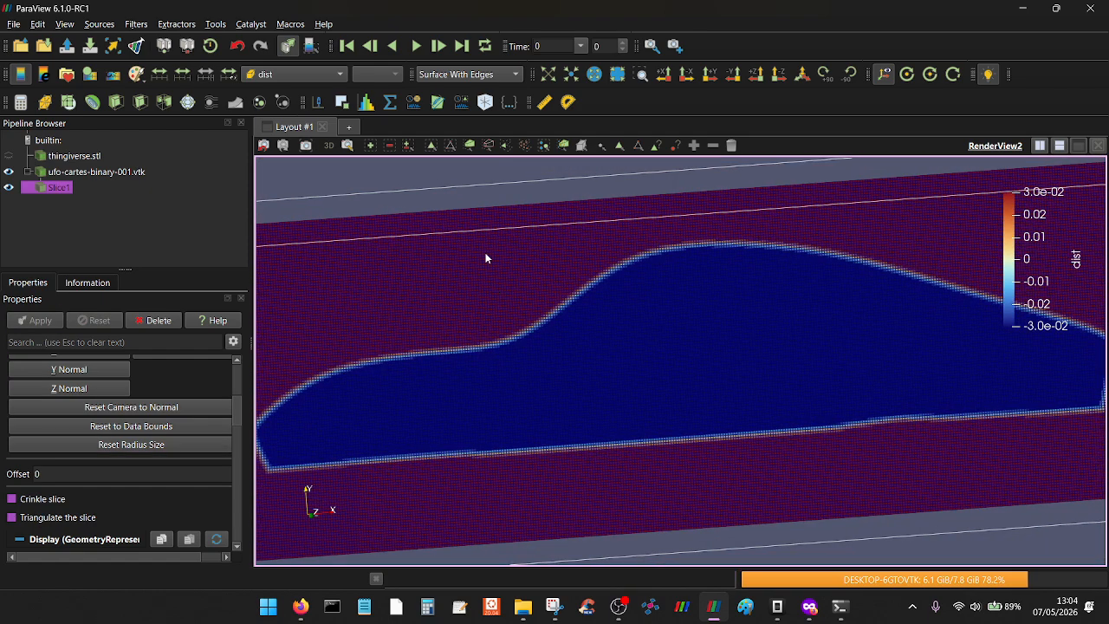
- Examine the slice's grid cells and dist band along the car's hood and windshield outline
left_click(643, 74)
left_click_drag(425, 277, 589, 392)
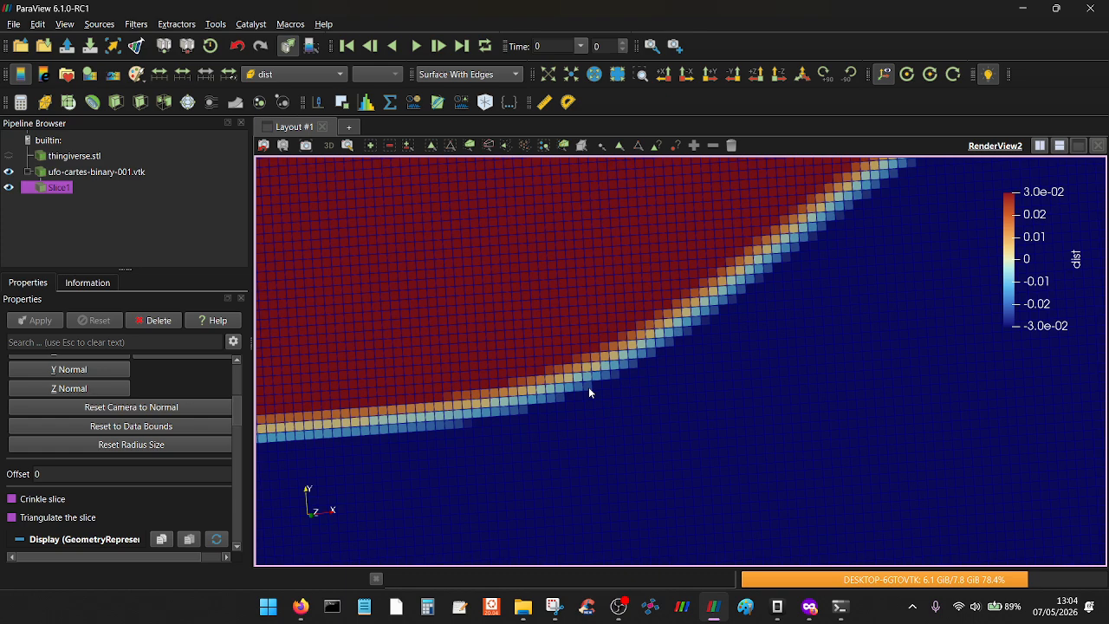
left_click_drag(587, 446, 636, 269)
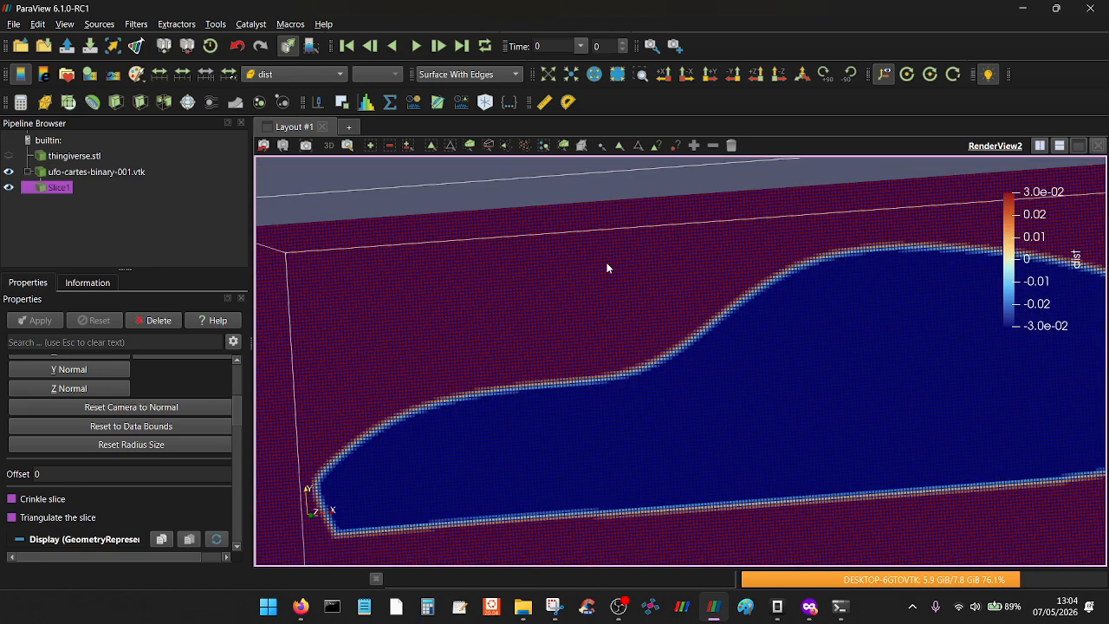
left_click_drag(607, 265, 600, 369)
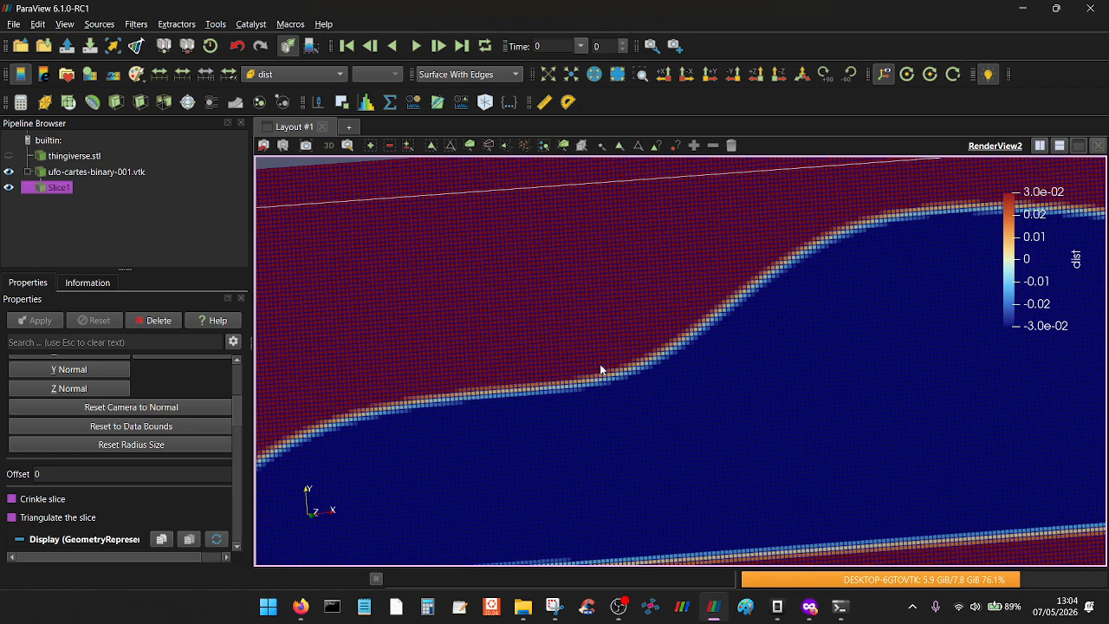
left_click_drag(606, 439, 615, 395)
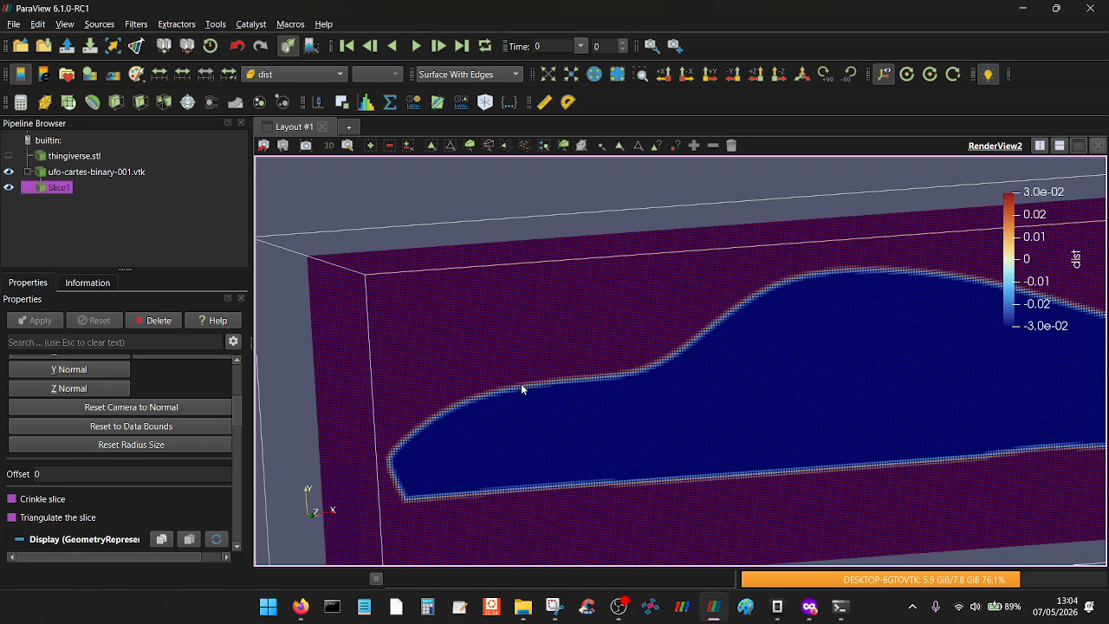
left_click_drag(522, 384, 545, 381)
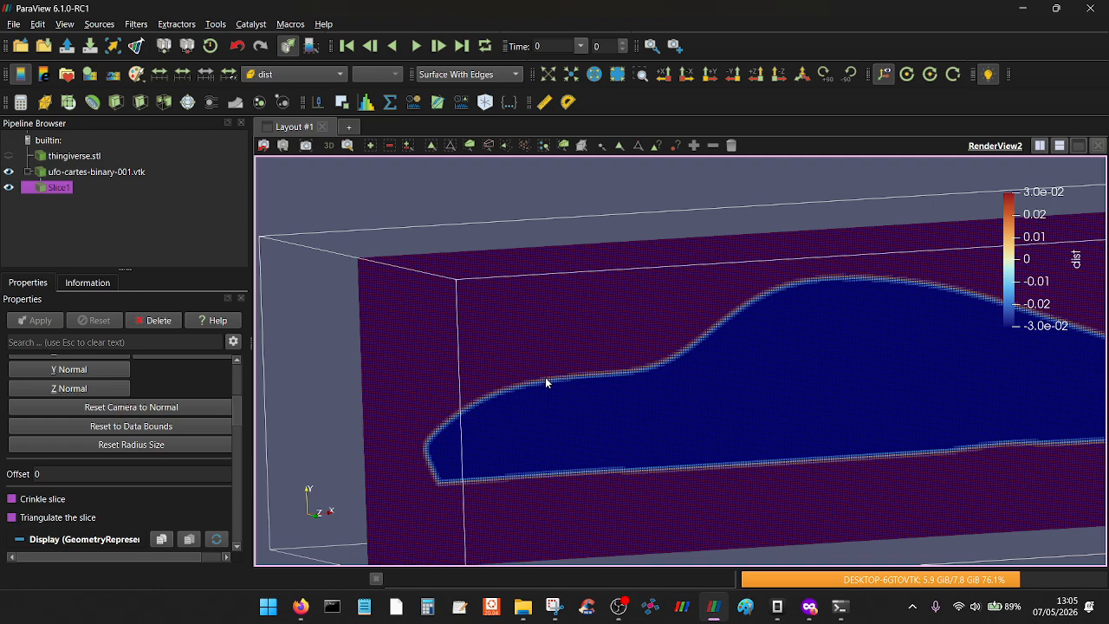
- Delete the slice from the pipeline, together with the contour mistakenly started on it
left_click_drag(545, 382, 500, 378)
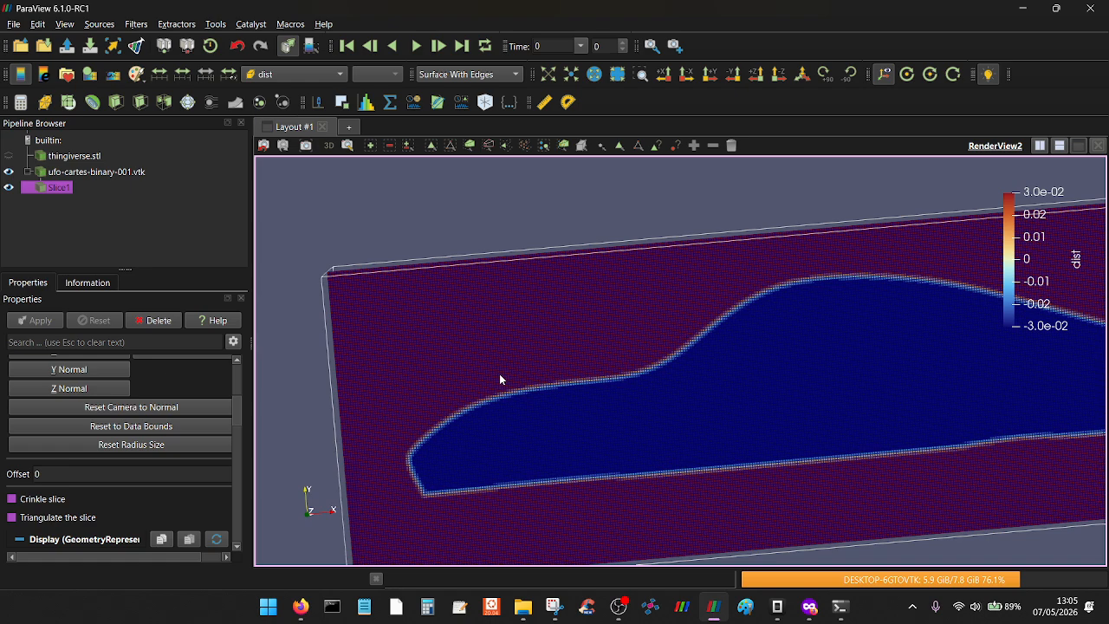
right_click_drag(553, 421, 470, 398)
left_click_drag(471, 399, 552, 359)
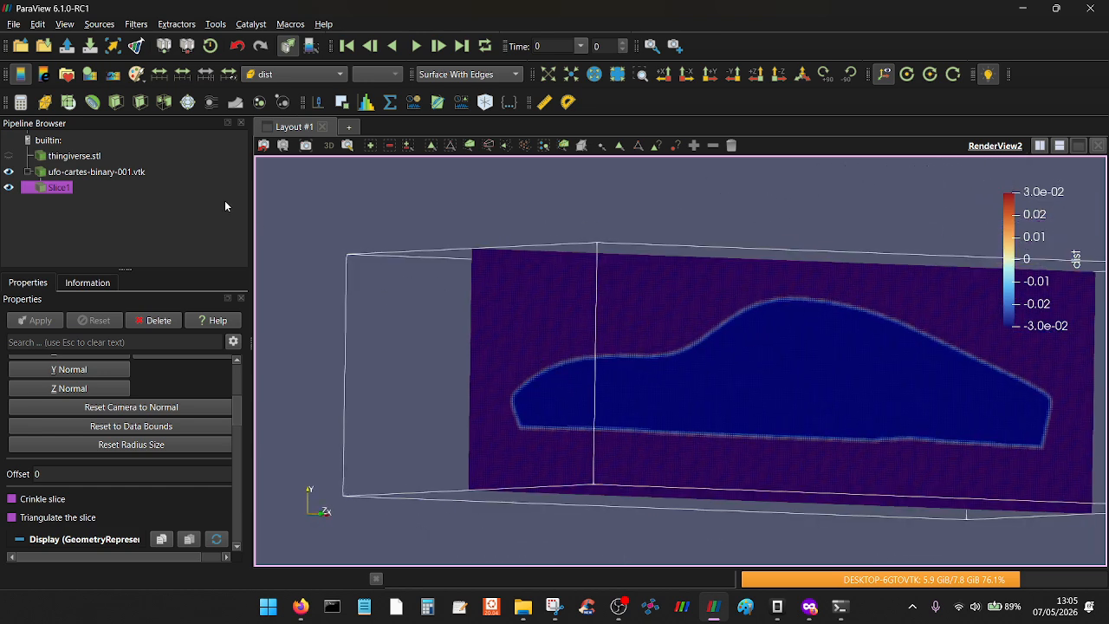
left_click(92, 102)
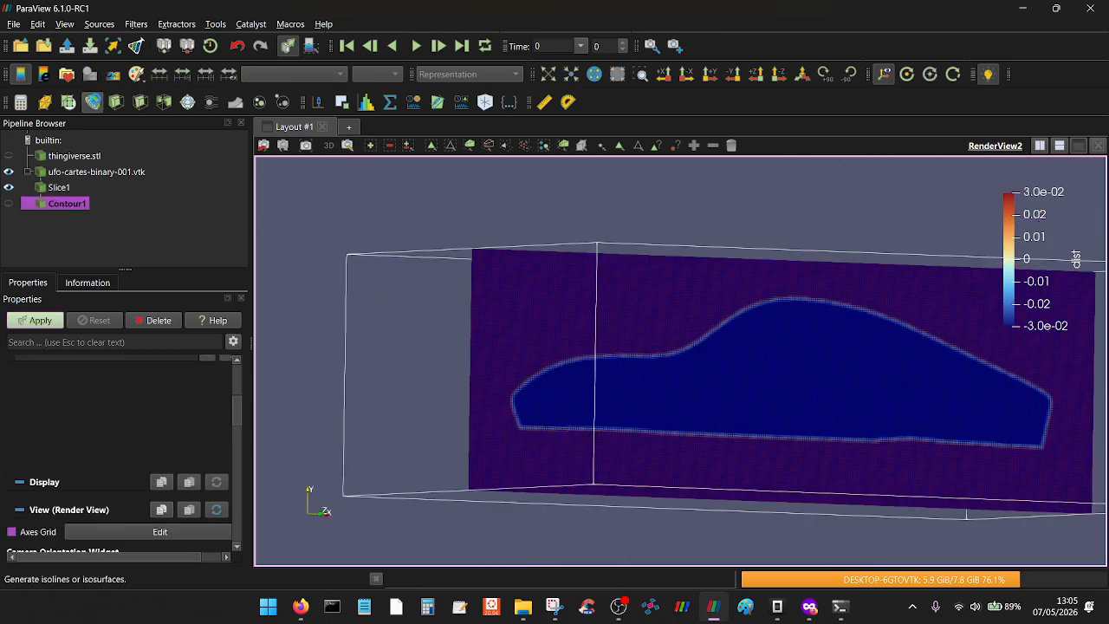
left_click(157, 321)
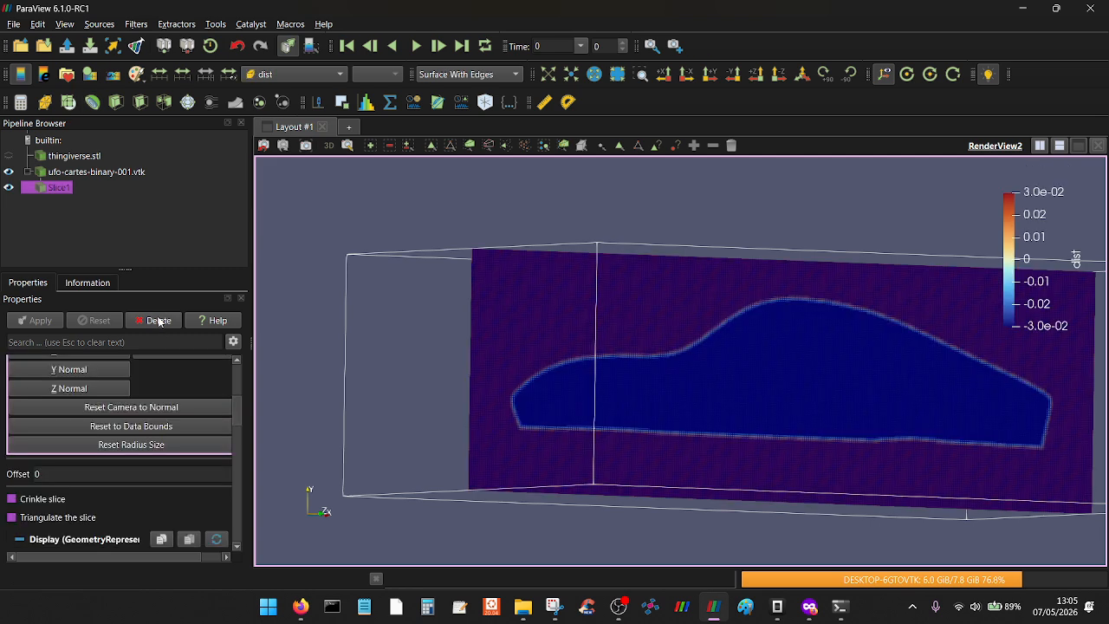
left_click(158, 321)
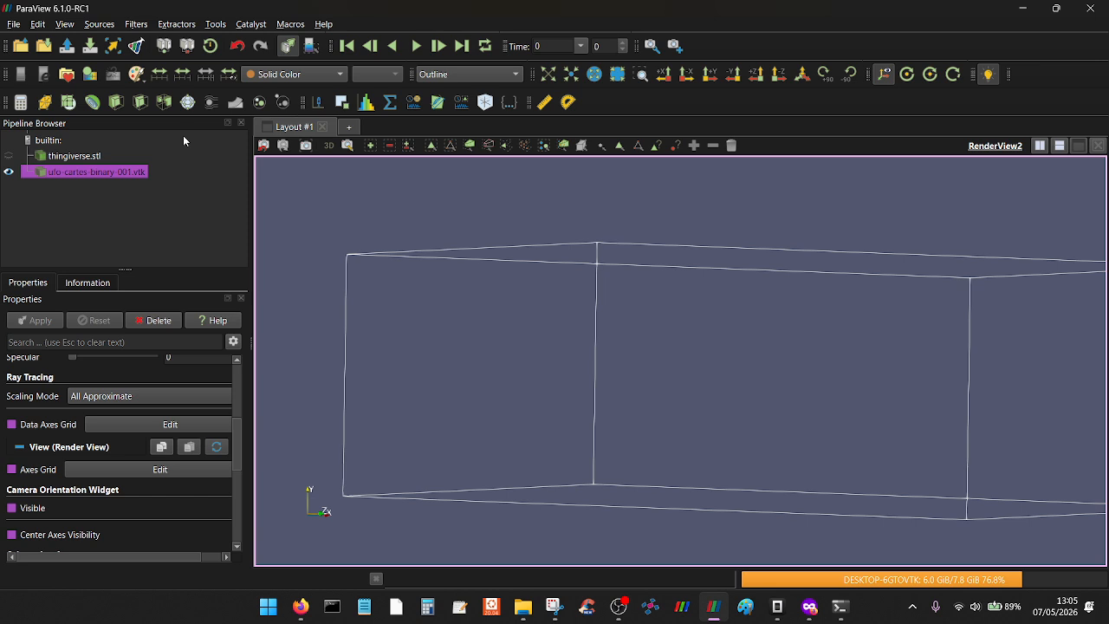
- Contour the ufo-cartes-binary-001.vtk grid by lcd at isosurface value 0 and move the lcd legend slightly lower
left_click(92, 103)
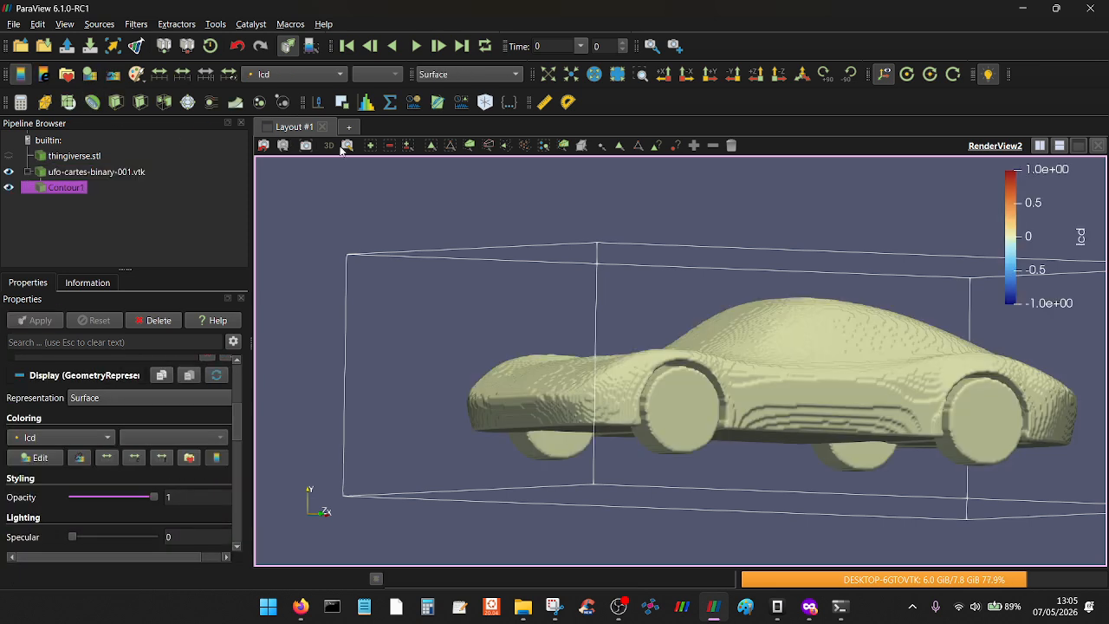
left_click_drag(425, 223, 385, 277)
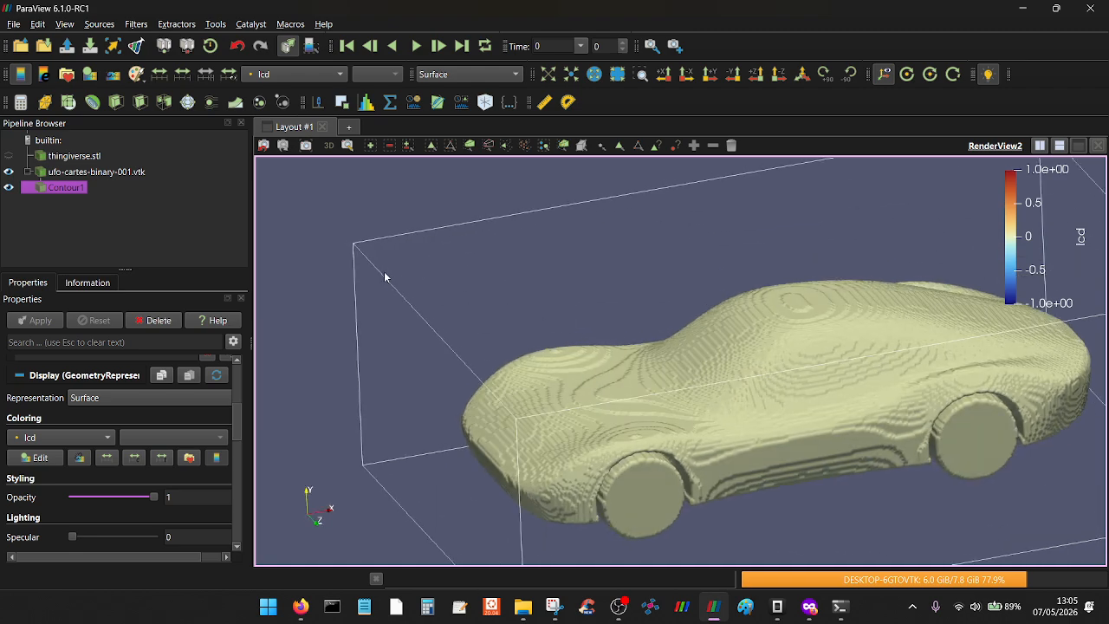
left_click_drag(1010, 222, 1014, 237)
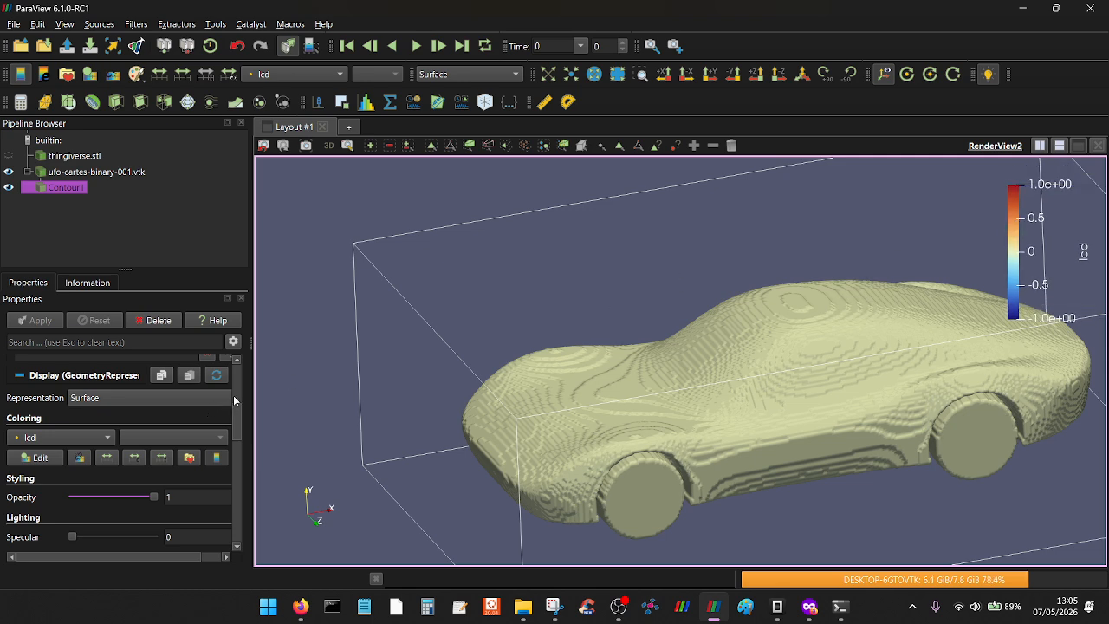
- Change the contour to use the dist field, keeping the isosurface value 0
scroll(237, 384, "up", 5)
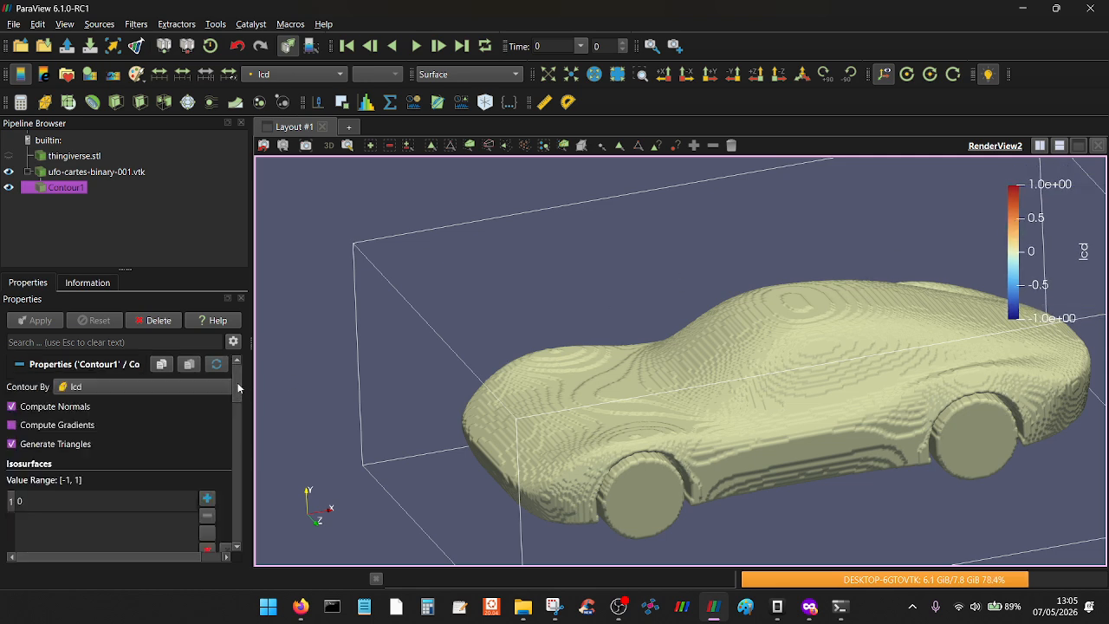
left_click(94, 387)
left_click(92, 369)
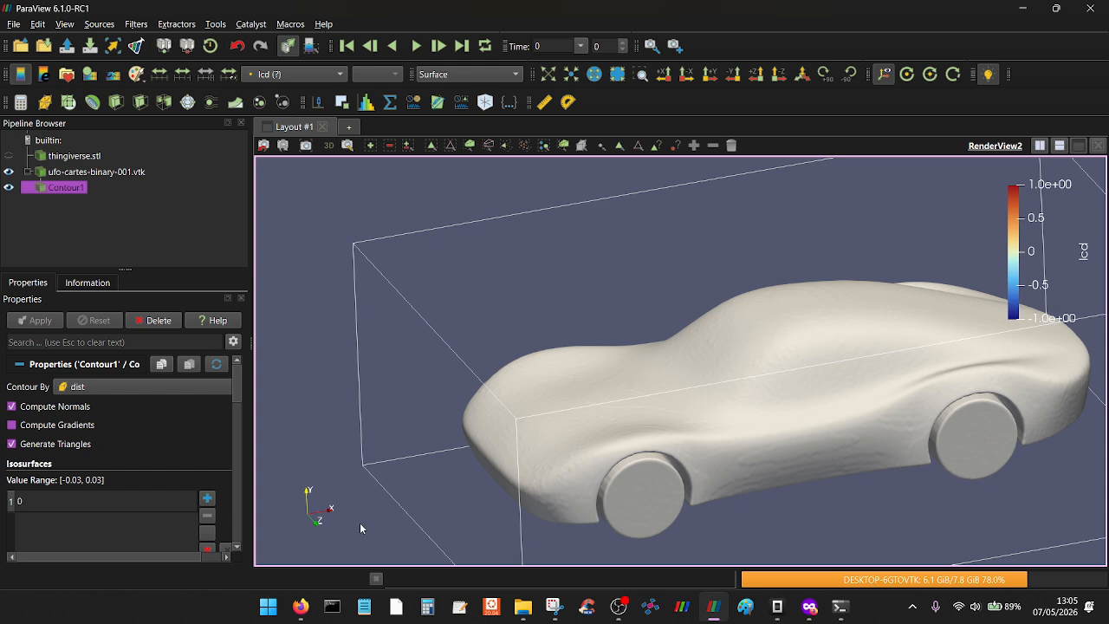
left_click(36, 502)
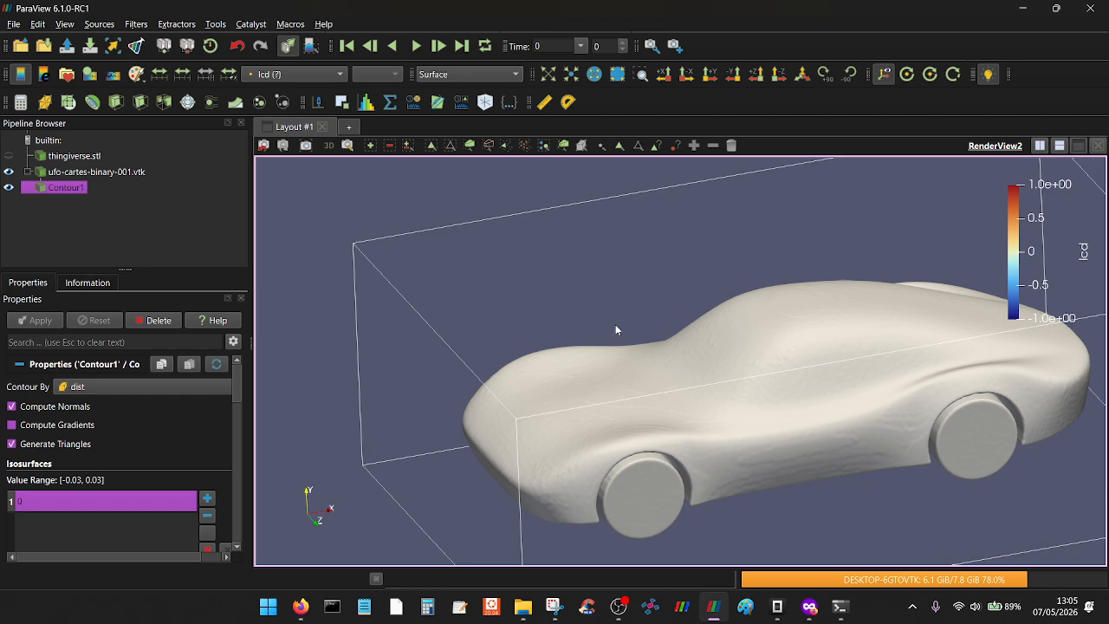
- Display the dist contour as Surface With Edges to inspect its triangles around the front wheel
left_click_drag(616, 329, 549, 297)
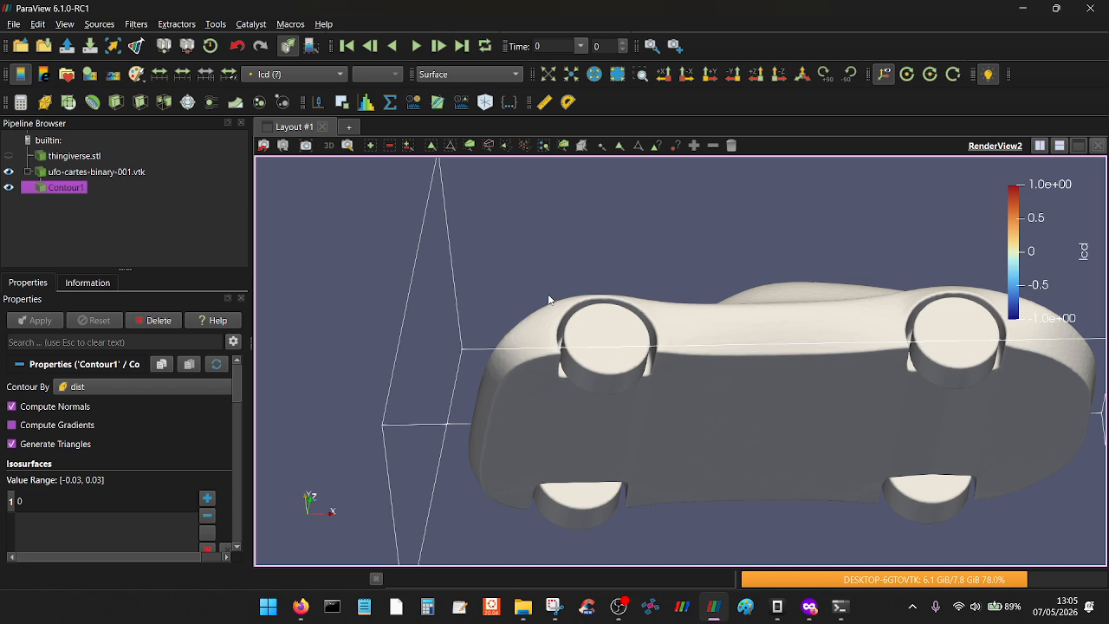
left_click(642, 76)
left_click_drag(491, 265, 627, 431)
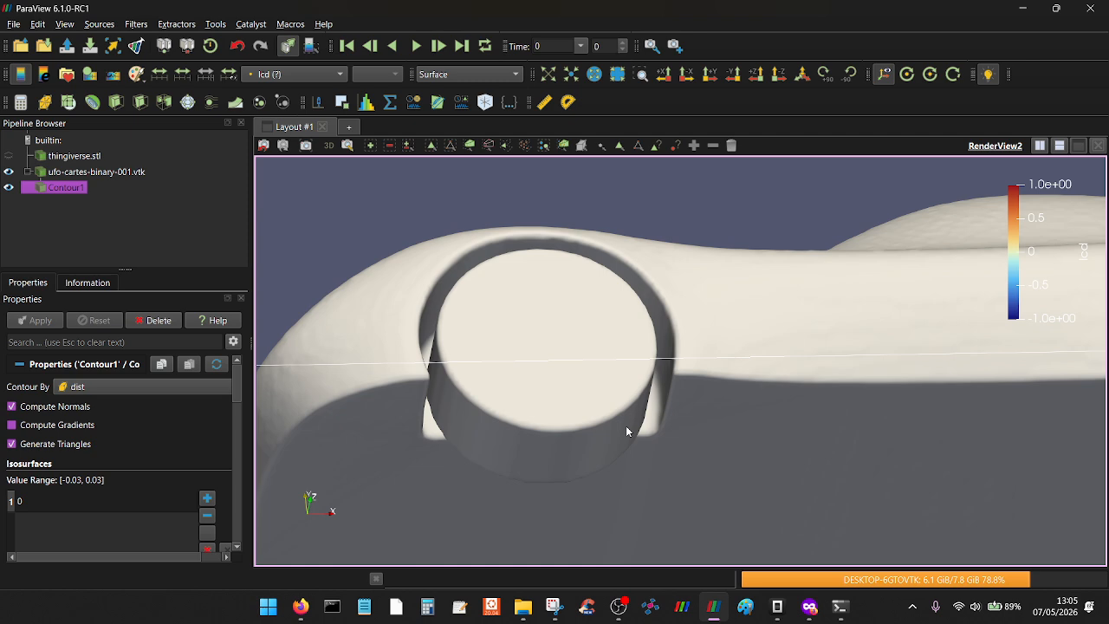
scroll(581, 395, "up", 5)
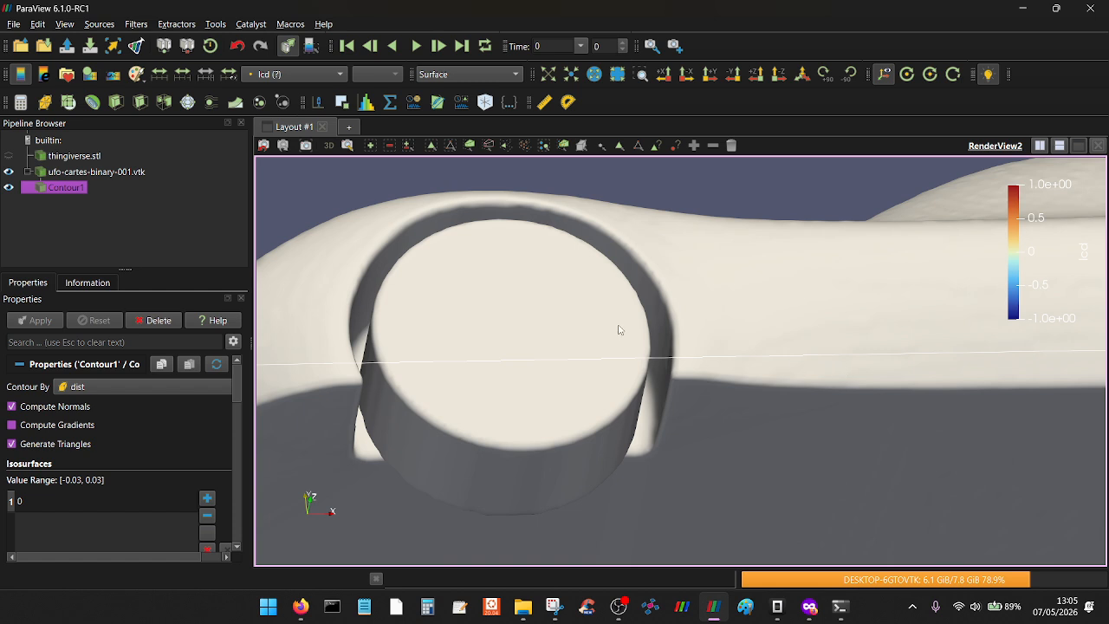
left_click_drag(594, 335, 617, 341)
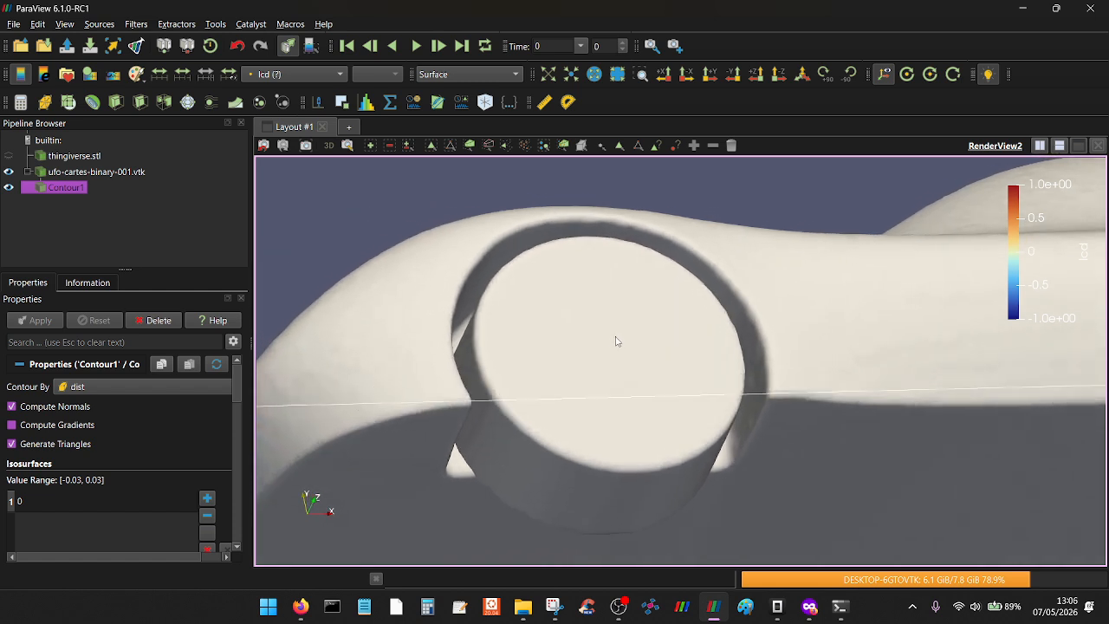
left_click(439, 75)
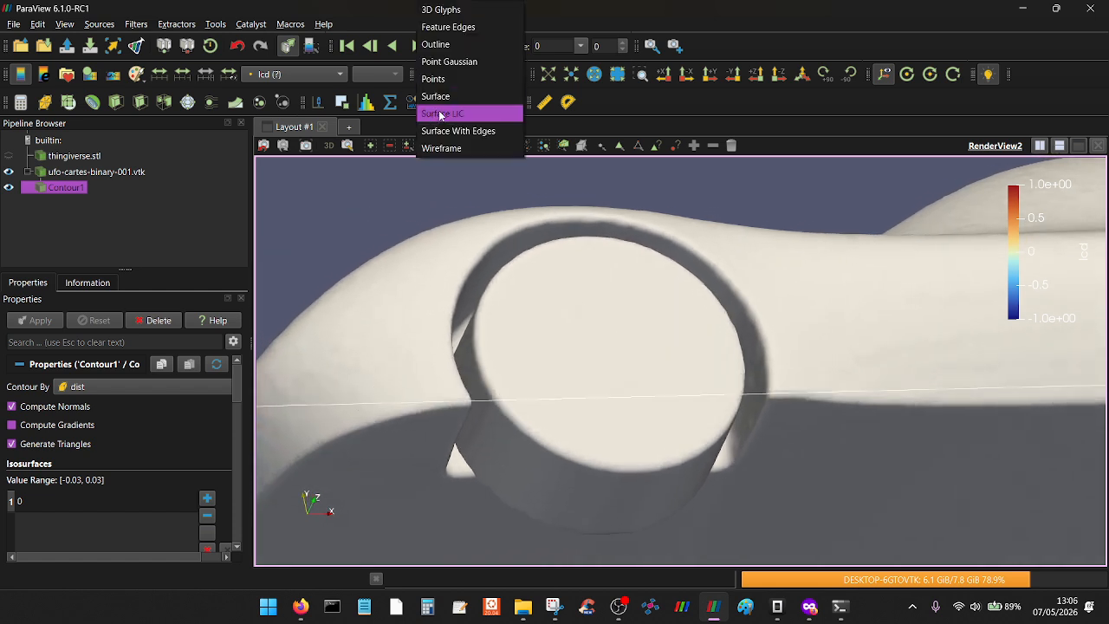
left_click(447, 131)
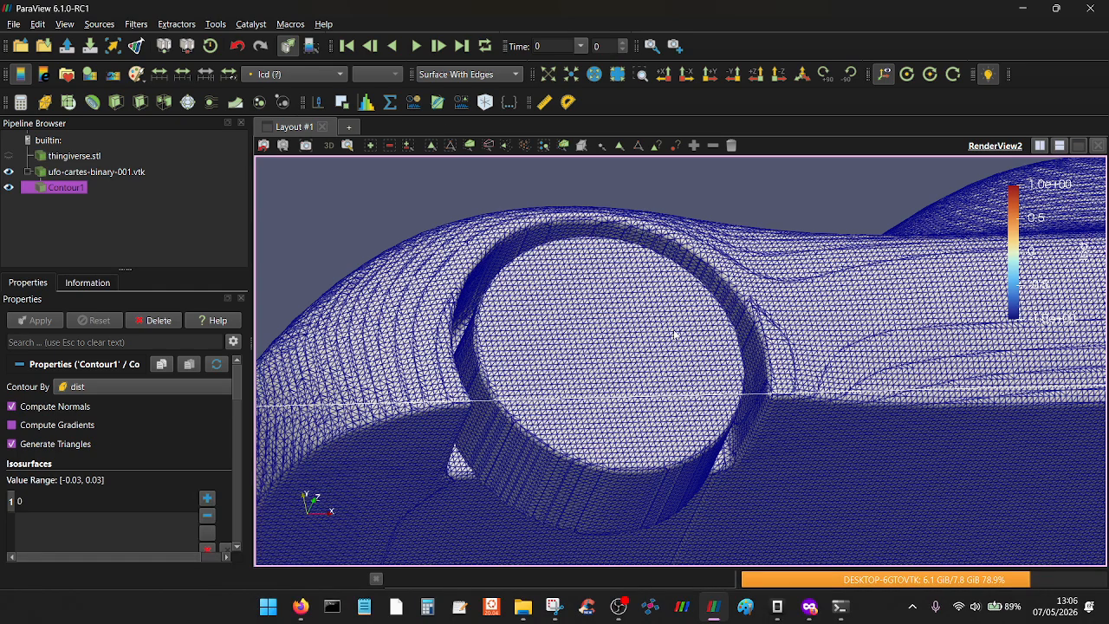
right_click_drag(610, 332, 613, 353)
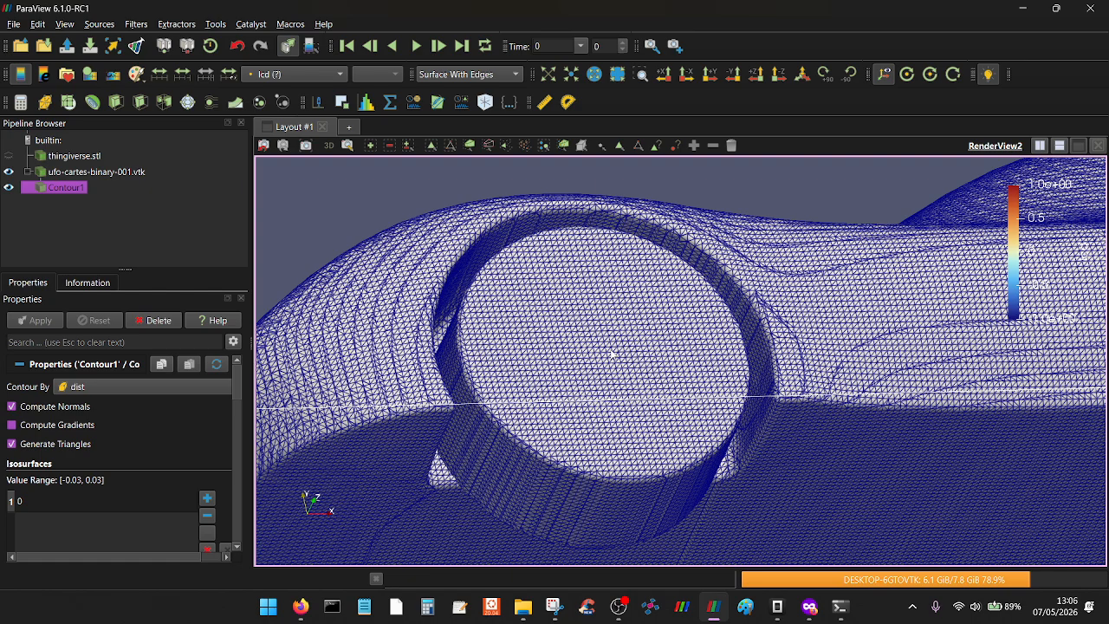
- Decimate the contour with a target reduction of 0.9 and display the result as Surface With Edges
left_click(139, 26)
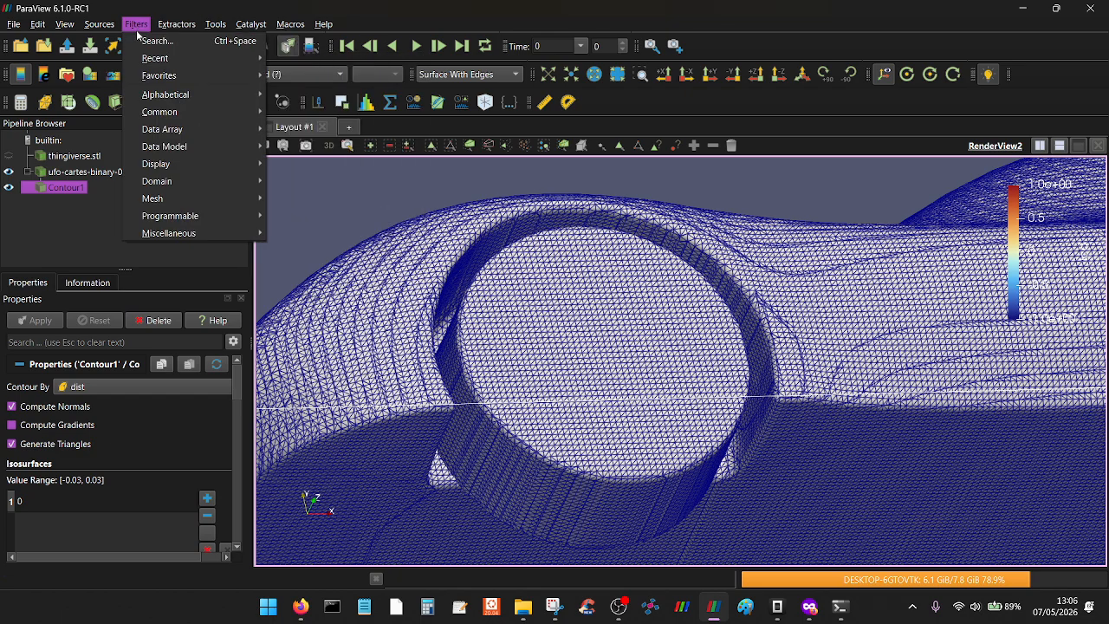
mouse_move(208, 58)
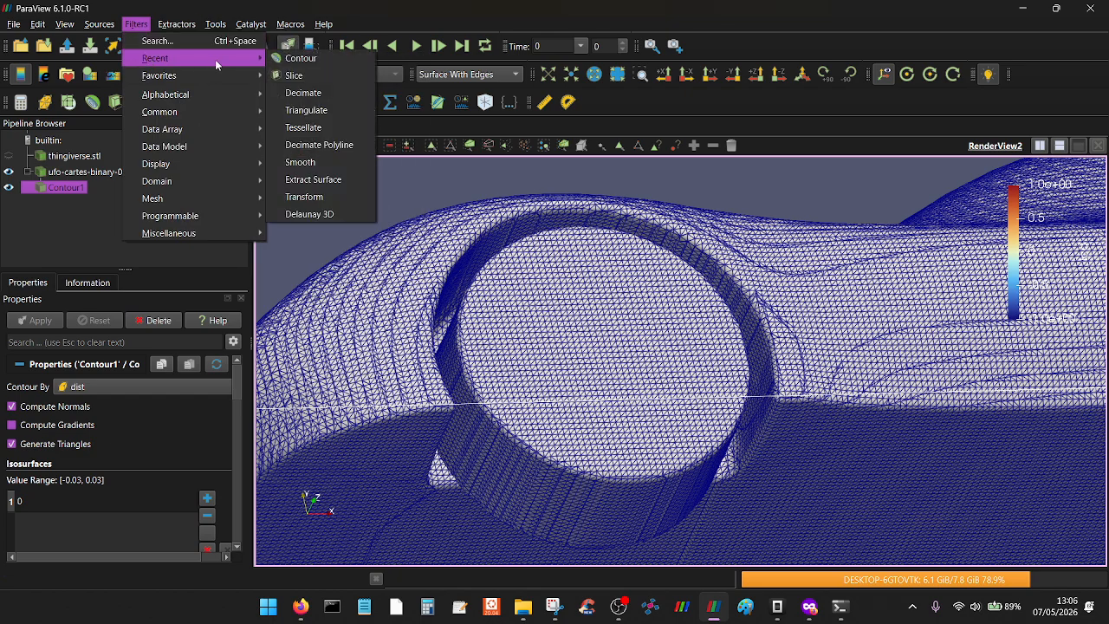
left_click(303, 93)
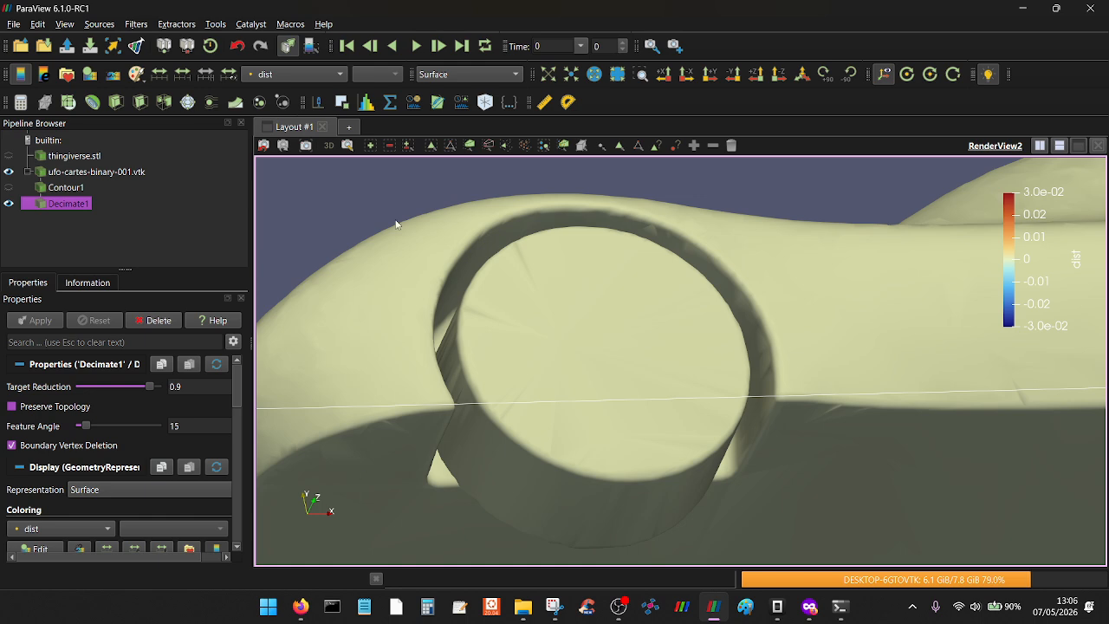
left_click(462, 74)
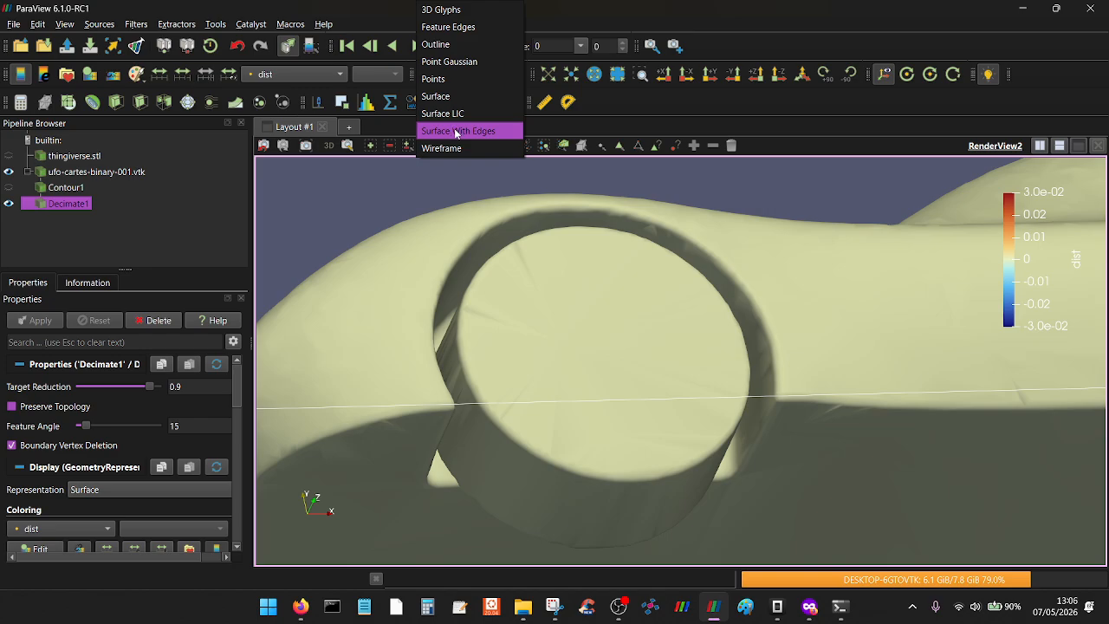
left_click(456, 131)
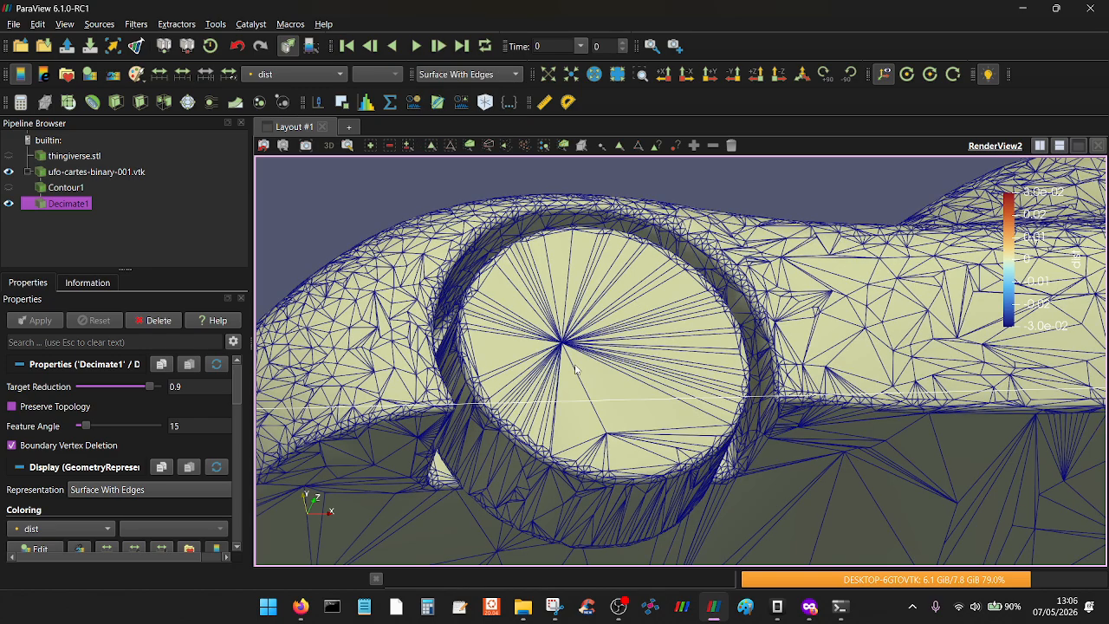
right_click_drag(563, 340, 543, 405)
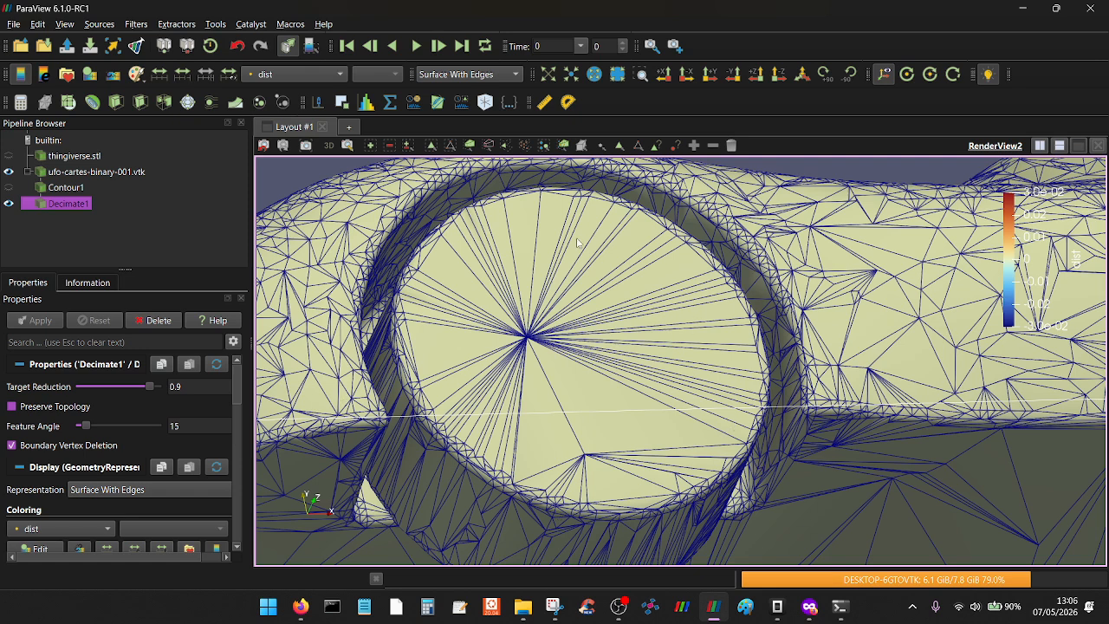
- Set the decimation's target reduction to 0.95 and inspect the coarser mesh around the front wheel
double_click(200, 387)
left_click(213, 384)
type("5")
key("Return")
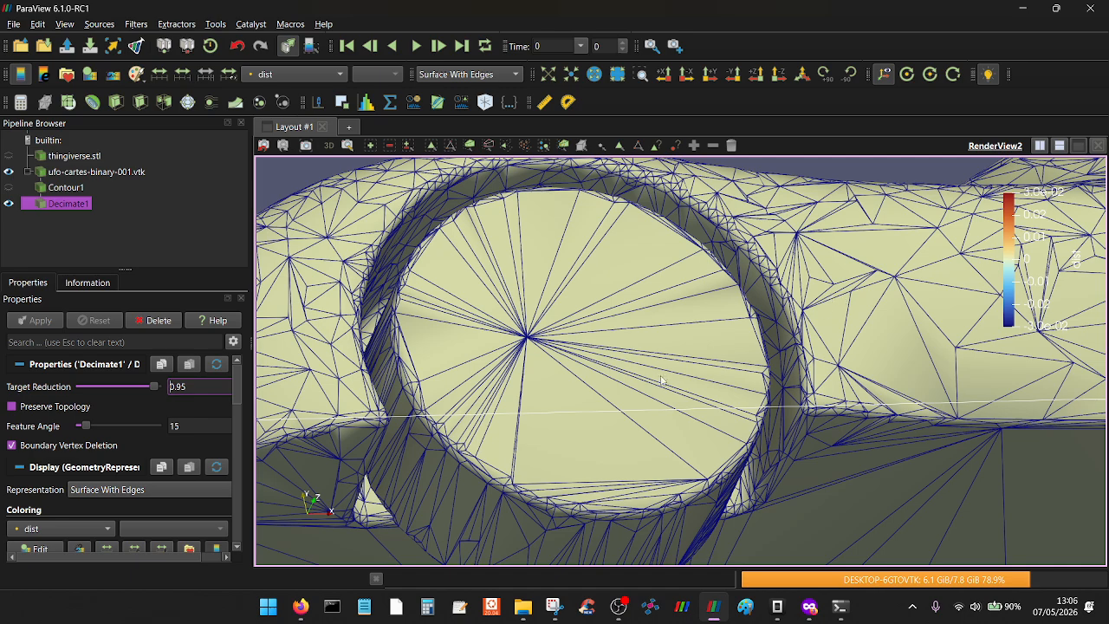
mouse_move(589, 415)
left_mouse_down()
mouse_move(599, 254)
mouse_move(614, 367)
mouse_move(628, 277)
mouse_move(641, 380)
mouse_move(657, 404)
mouse_move(615, 330)
mouse_move(758, 337)
mouse_move(546, 272)
mouse_move(574, 286)
mouse_move(583, 404)
left_mouse_up()
scroll(584, 404, "up", 5)
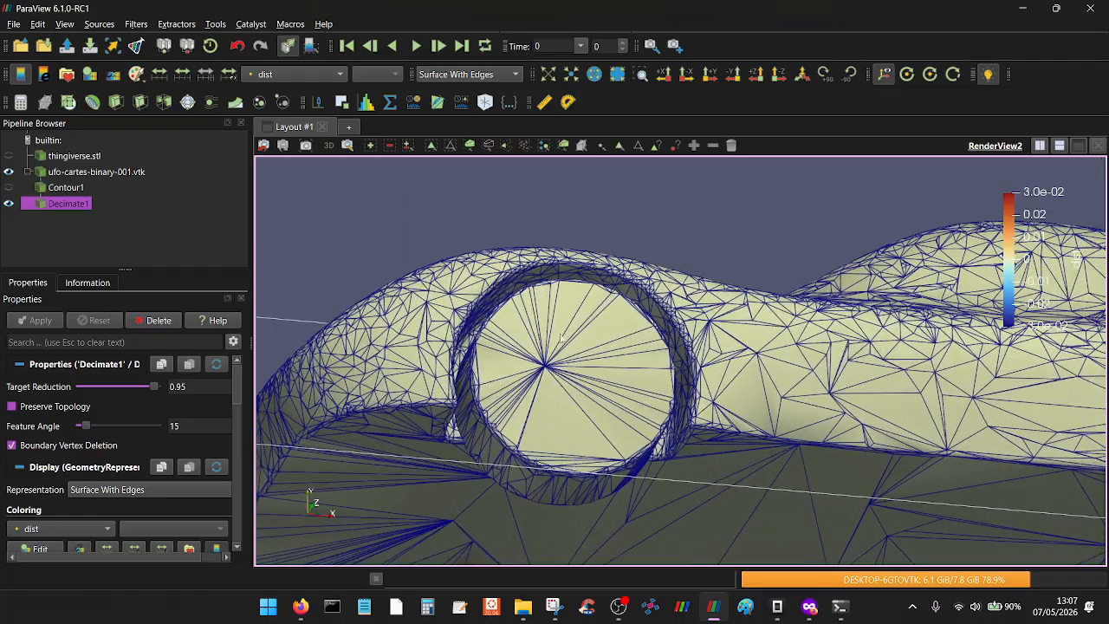
left_click_drag(502, 407, 527, 385)
- Set the decimation's target reduction to 0.8
triple_click(201, 389)
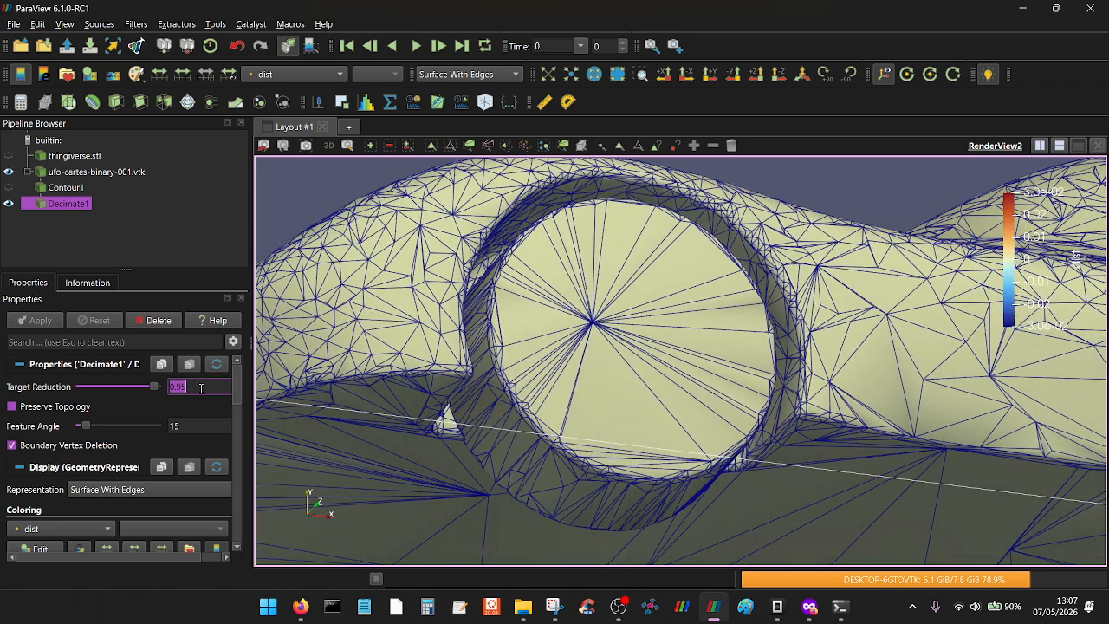
type("0.8")
key("Return")
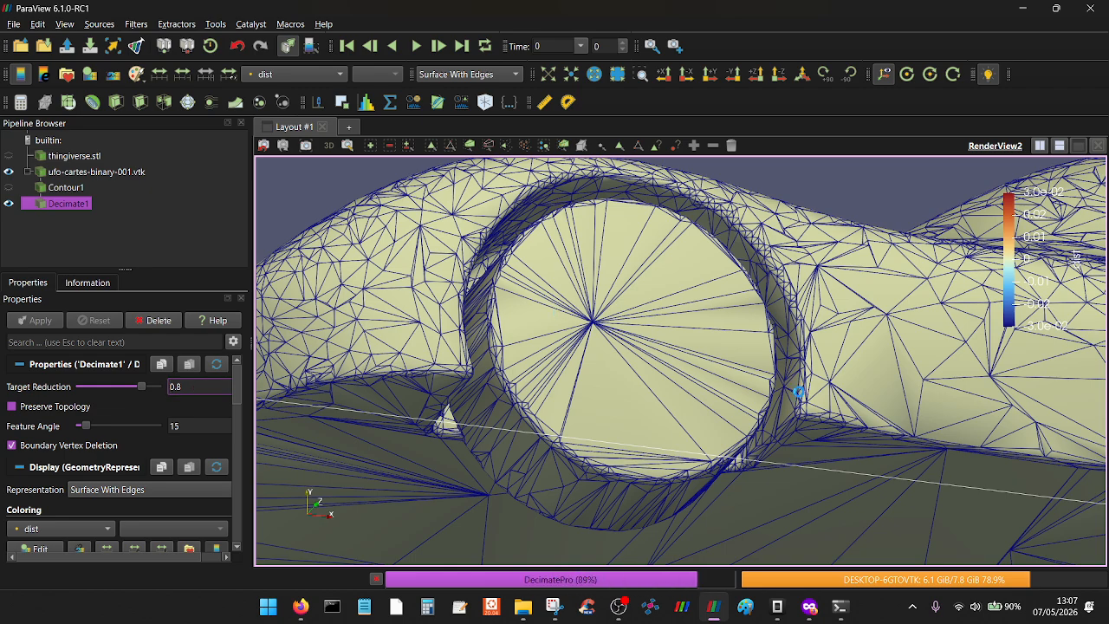
- Examine the decimated triangle mesh over the whole car body and up close around the front wheel
scroll(800, 397, "down", 5)
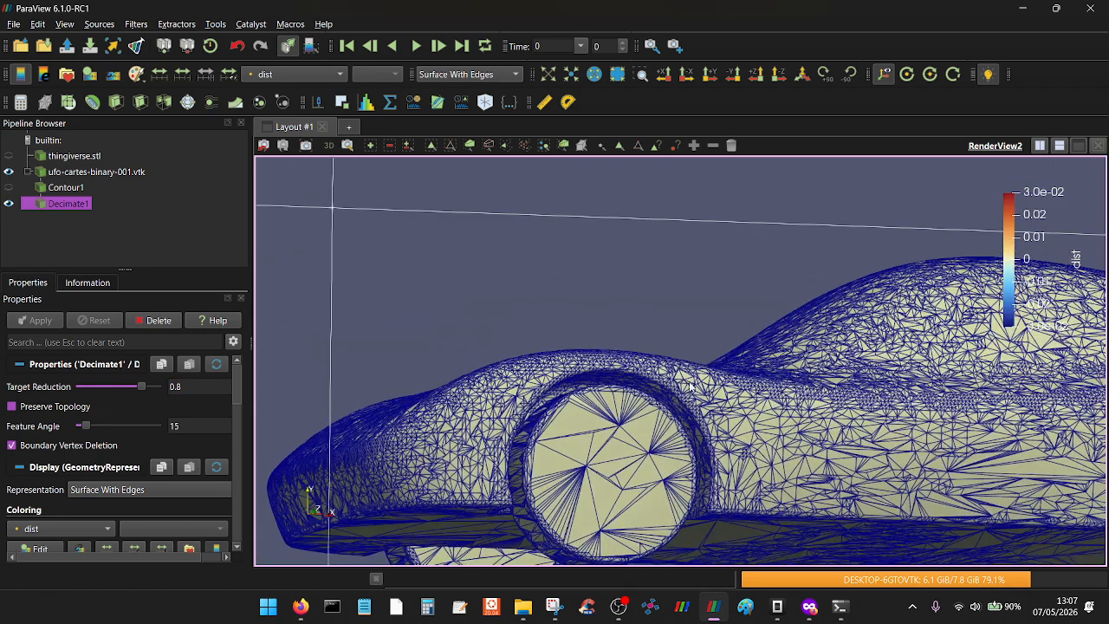
scroll(714, 285, "down", 4)
left_click_drag(722, 329, 728, 362)
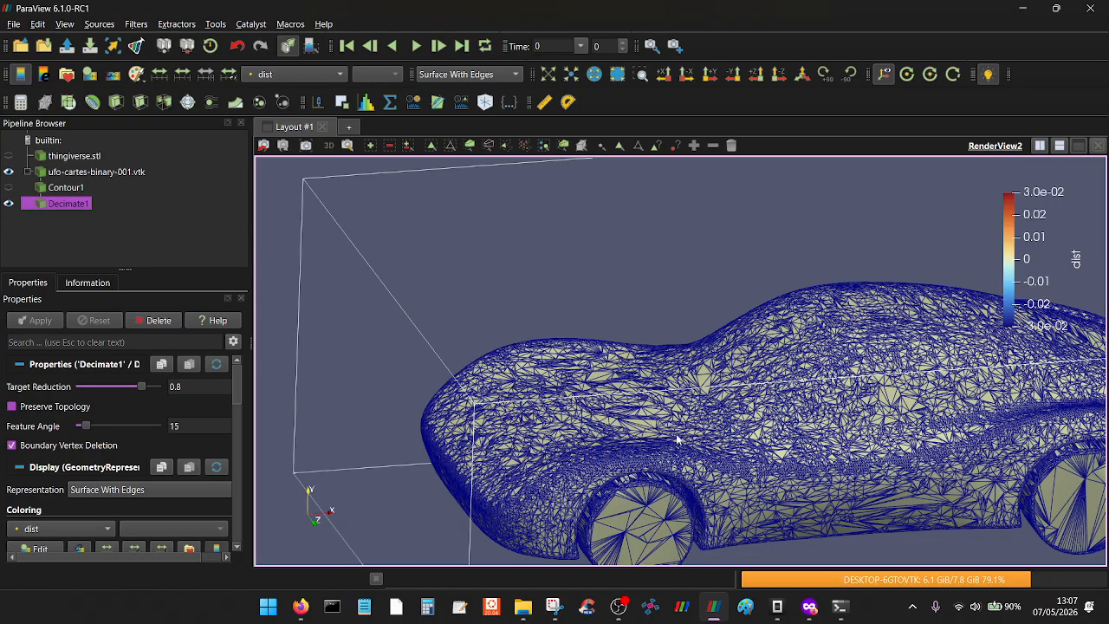
left_click_drag(678, 439, 679, 385)
right_click_drag(669, 347, 593, 559)
left_click_drag(608, 343, 620, 355)
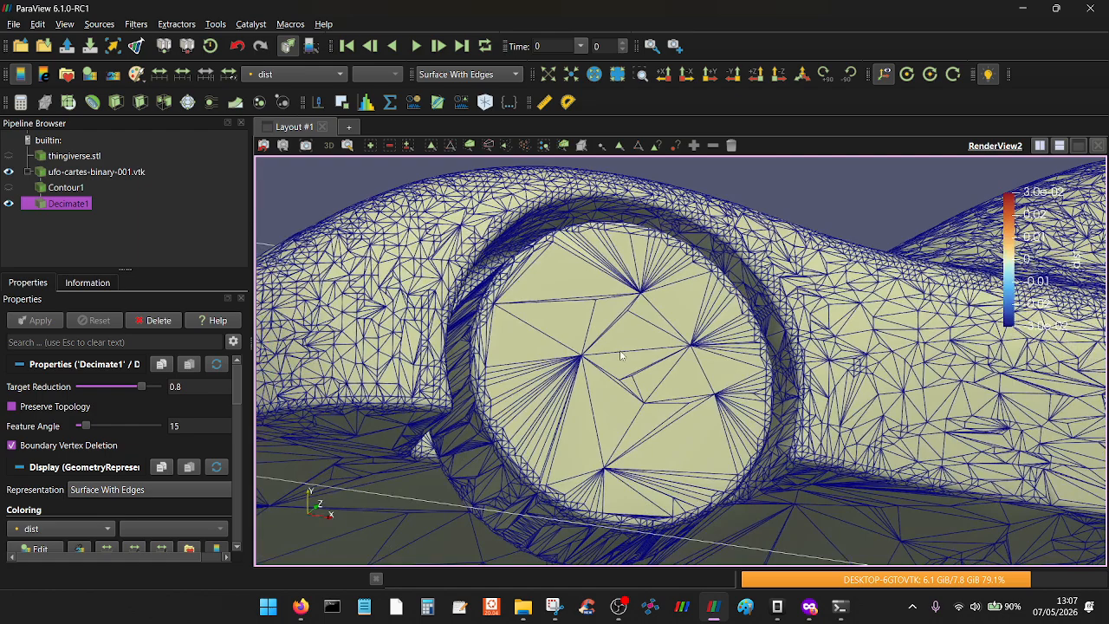
right_click_drag(560, 417, 618, 328)
mouse_move(618, 328)
left_mouse_down()
mouse_move(625, 375)
mouse_move(618, 322)
mouse_move(616, 333)
left_mouse_up()
right_click_drag(616, 332, 594, 435)
left_click_drag(594, 435, 591, 419)
right_click_drag(586, 334, 586, 358)
left_click_drag(586, 358, 586, 371)
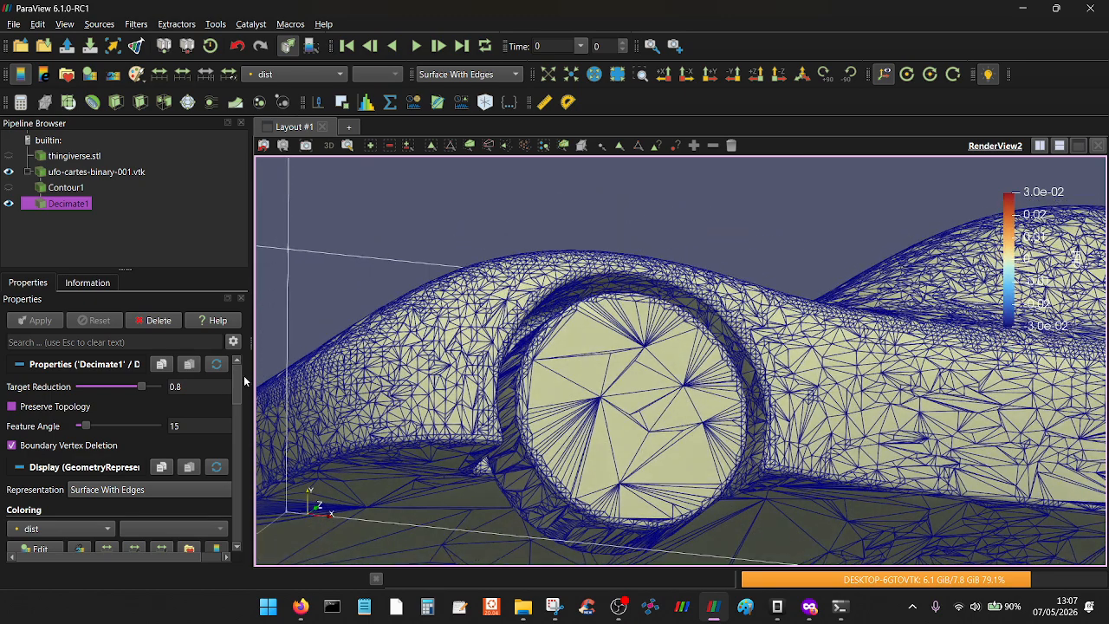
- Set the decimation's target reduction back to 0.9 and view the front wheel area
double_click(218, 386)
type("0.9")
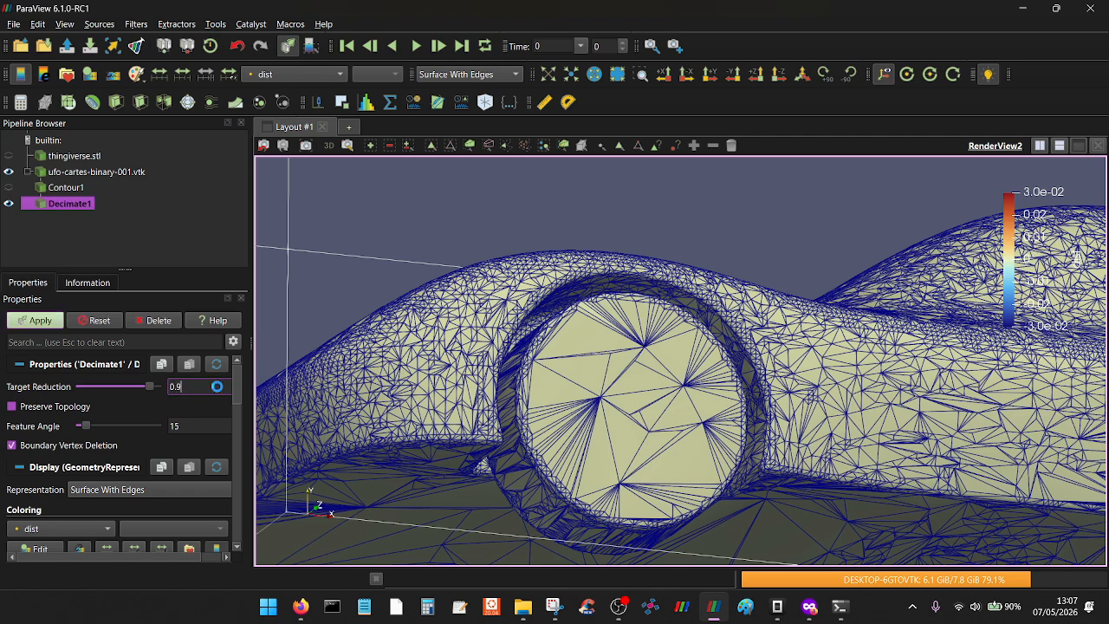
key("Return")
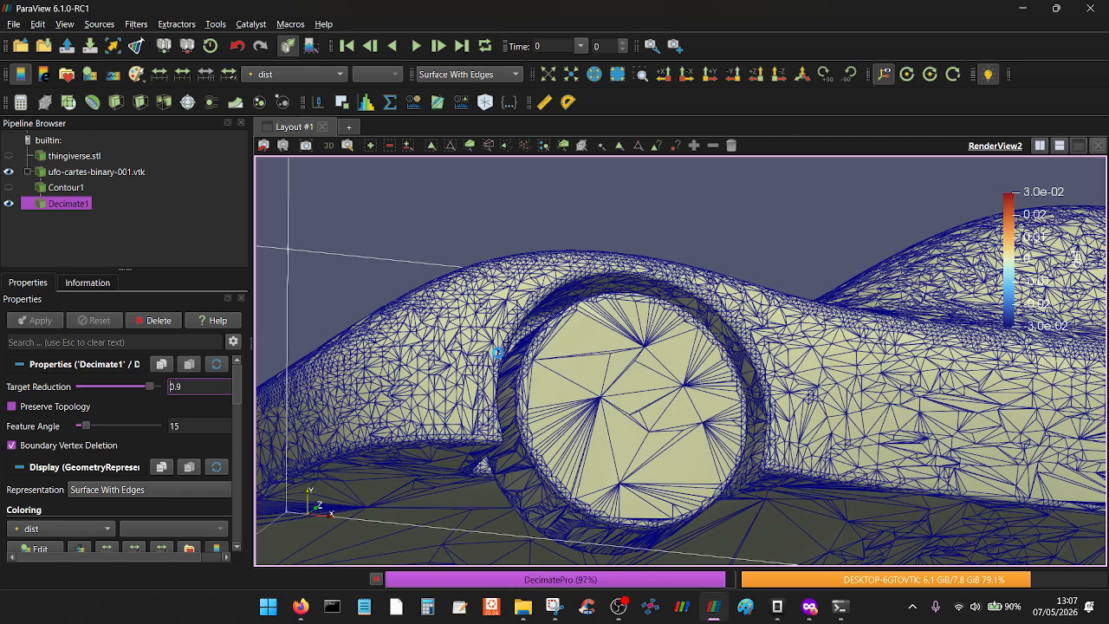
left_click_drag(518, 353, 524, 349)
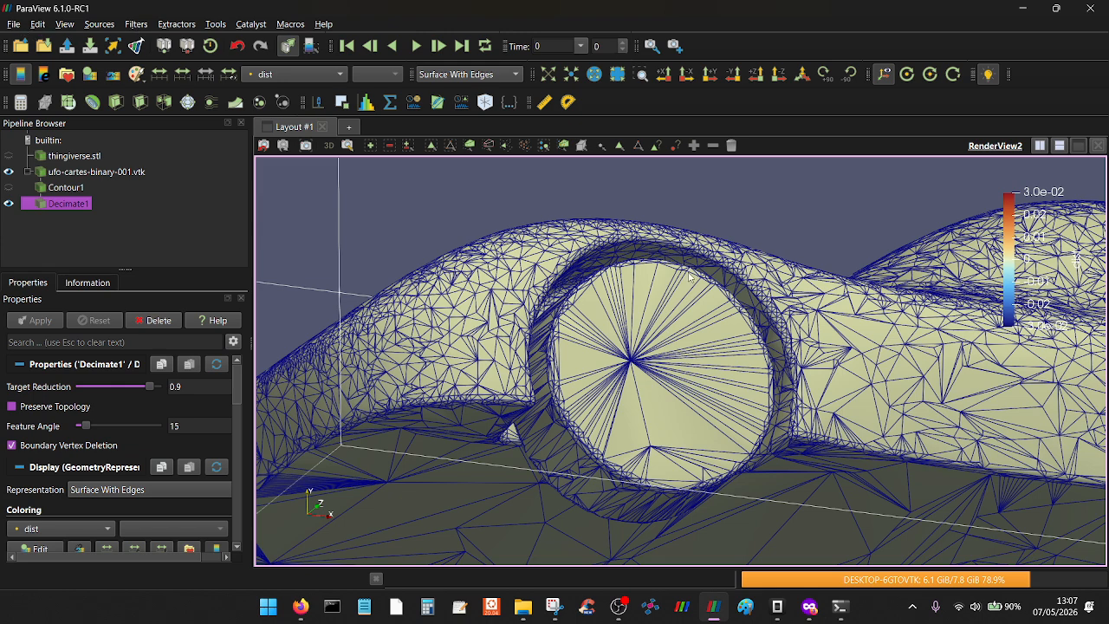
- Review the file formats available for saving the decimated mesh, including Stereo Lithography (*.stl), and close the save dialog without saving
key("ctrl+s")
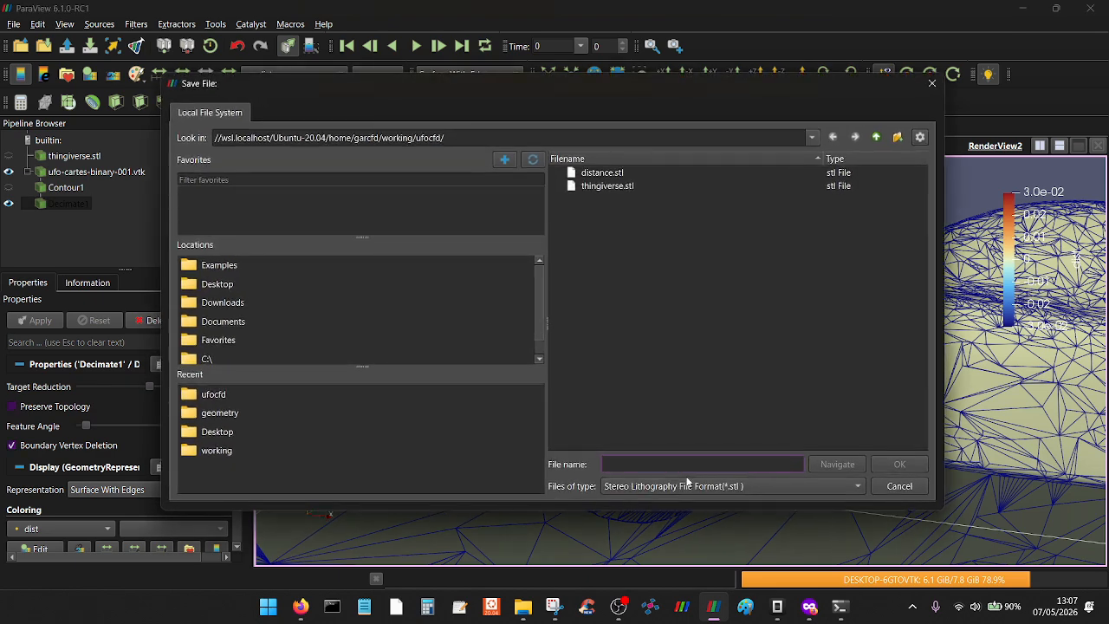
left_click(659, 487)
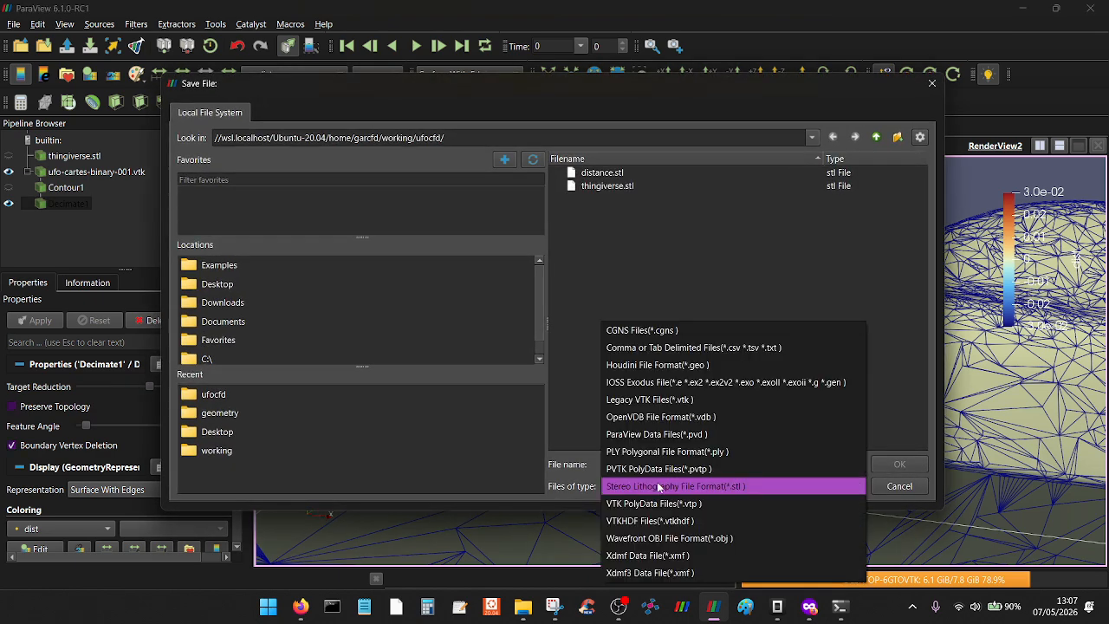
left_click(905, 483)
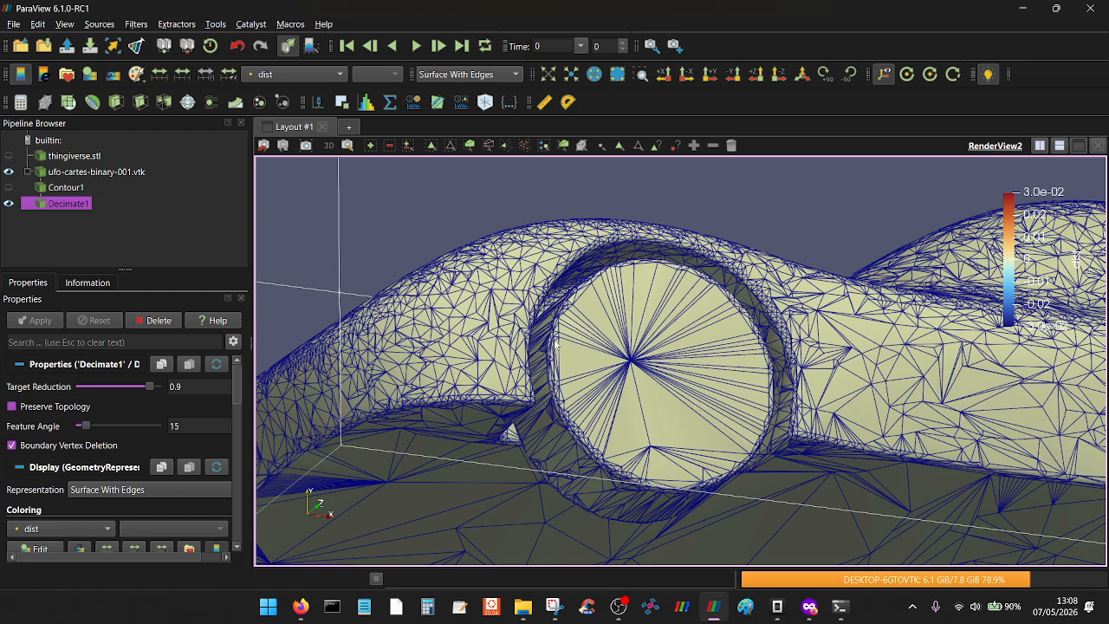
- Split the layout side by side, create a second Render View and show Decimate1 in it
left_click_drag(565, 344, 577, 339)
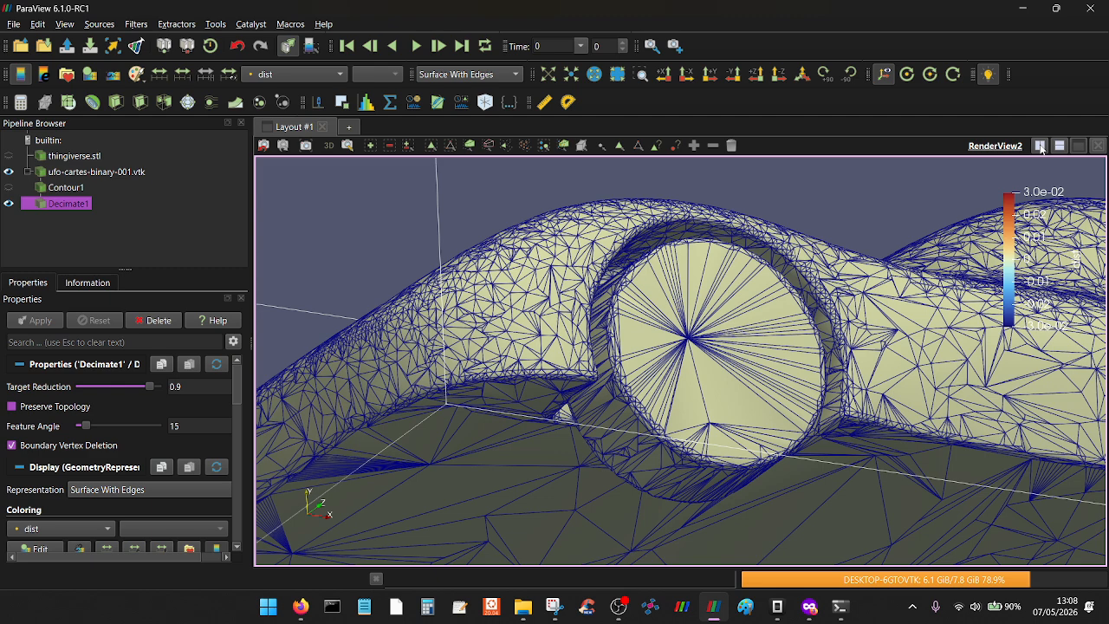
left_click(1040, 146)
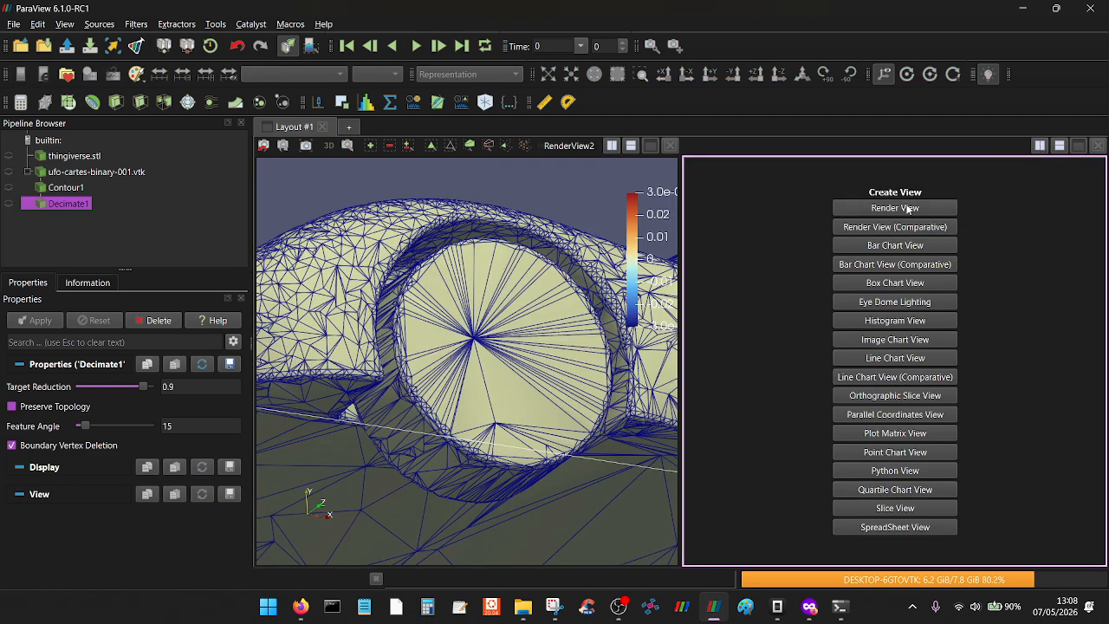
left_click(909, 210)
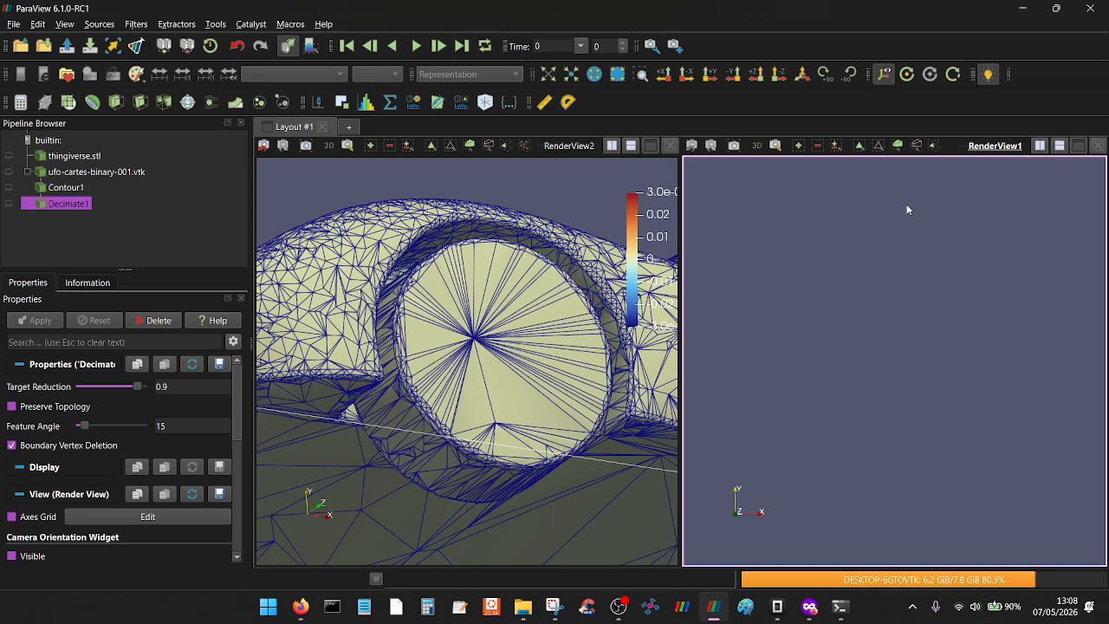
left_click(8, 205)
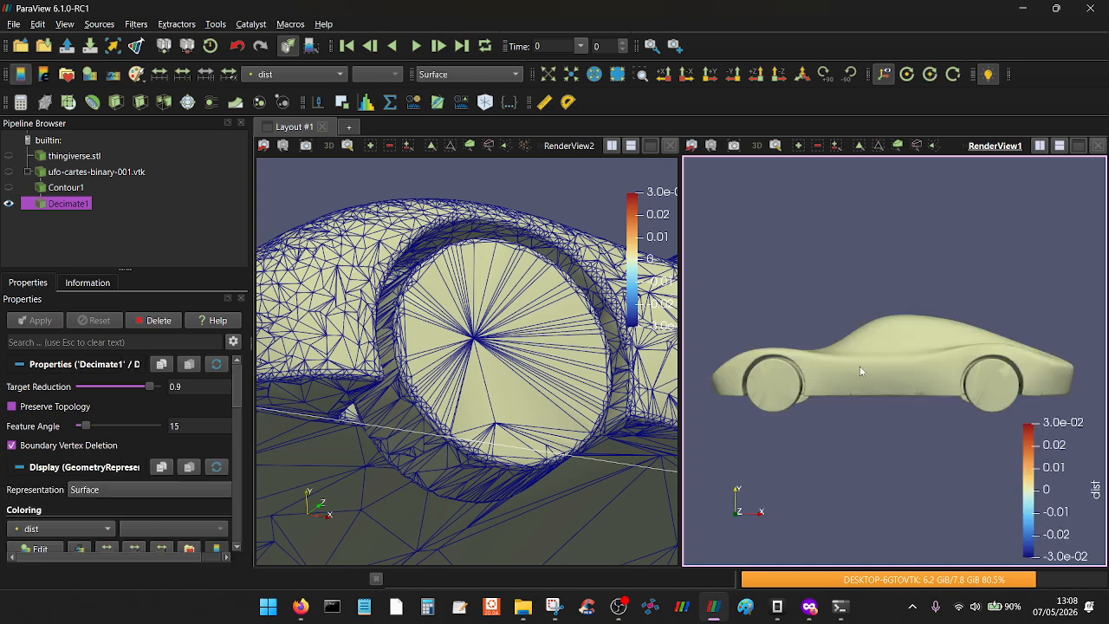
- Enable Camera Parallel Projection for the new render view of the decimated car
left_click_drag(860, 371, 912, 343)
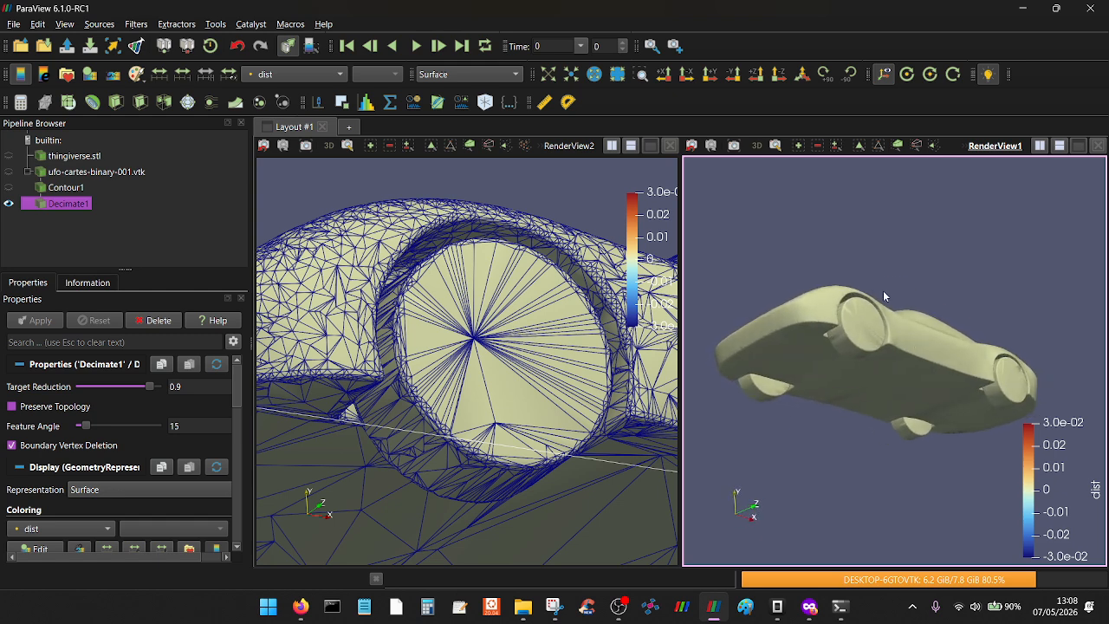
scroll(826, 358, "up", 6)
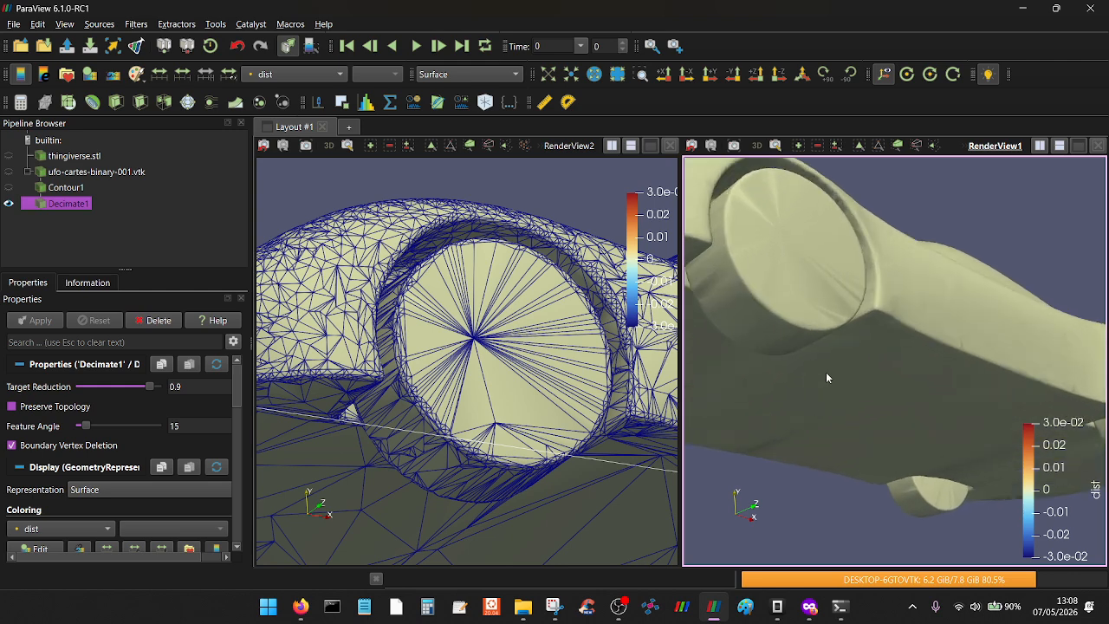
scroll(827, 358, "down", 3)
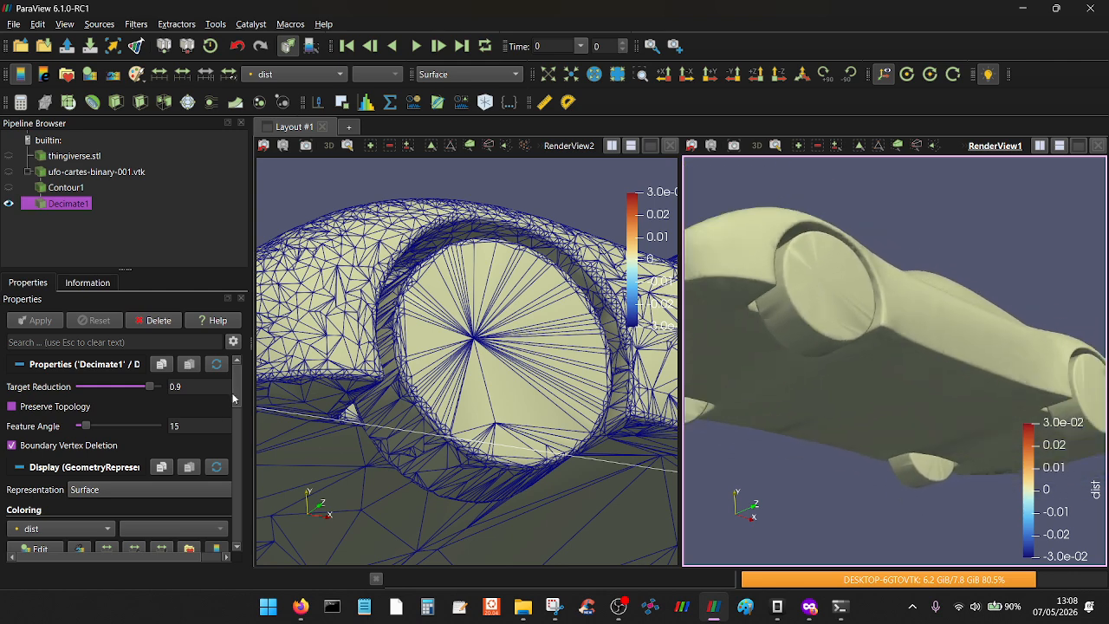
left_click_drag(232, 397, 240, 528)
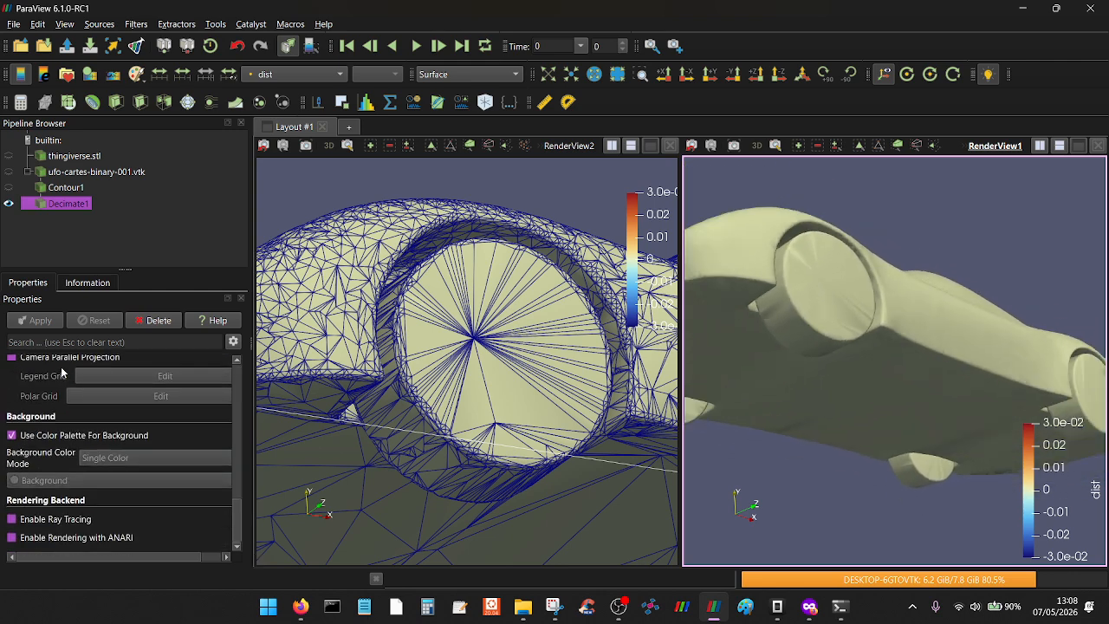
left_click_drag(752, 384, 898, 286)
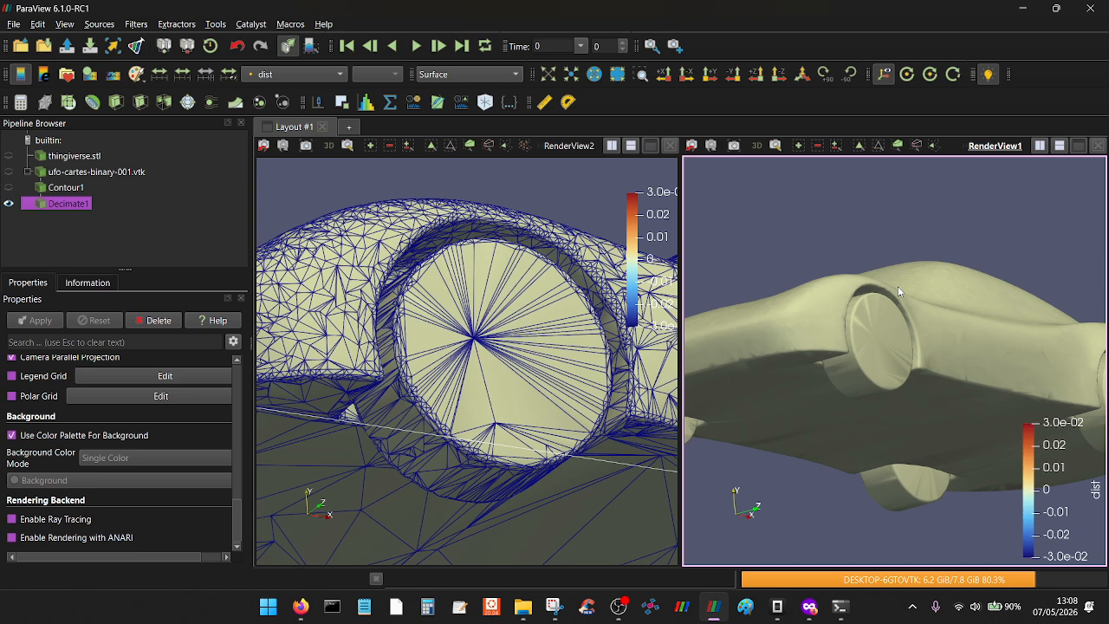
- Display only the original thingiverse.stl in RenderView2, hiding the ufo-cartes-binary-001.vtk grid and Decimate1 there
left_click(419, 225)
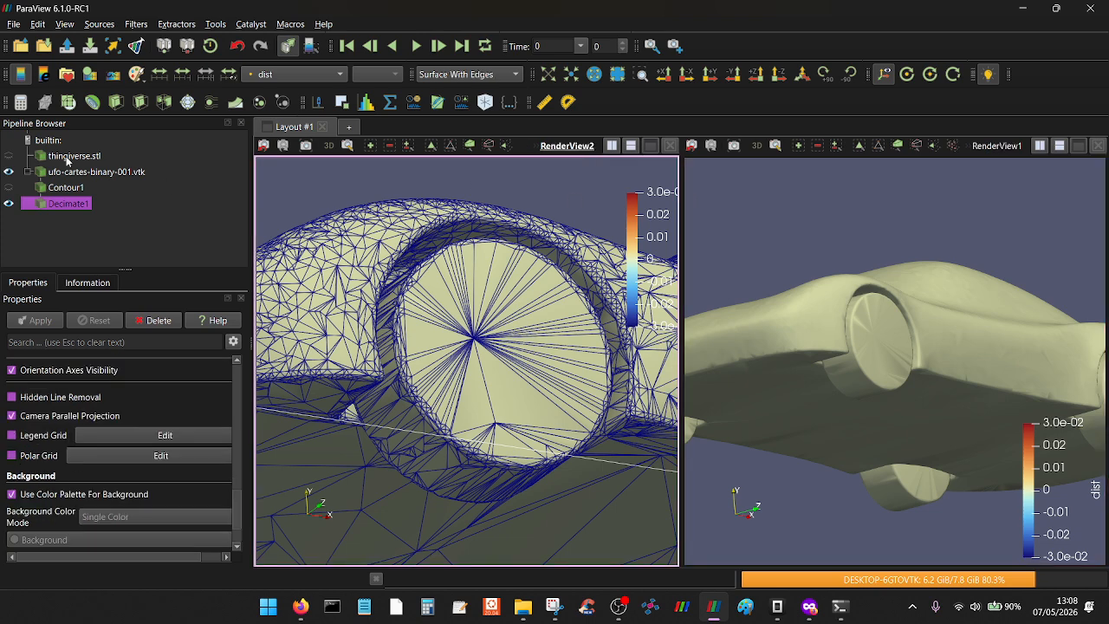
left_click(8, 158)
left_click(8, 172)
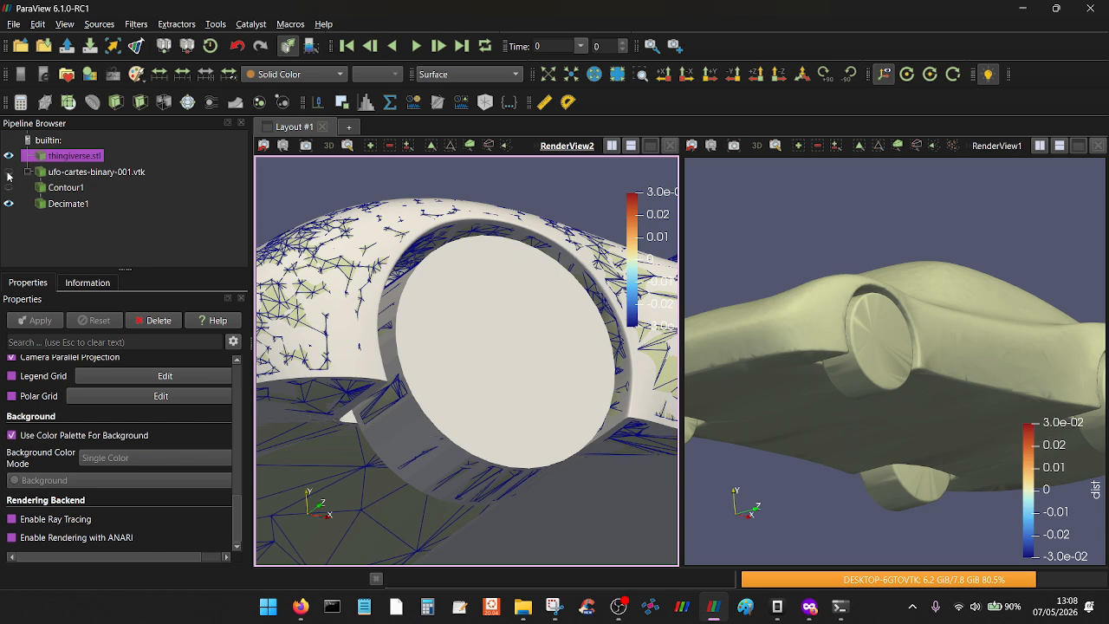
left_click(7, 203)
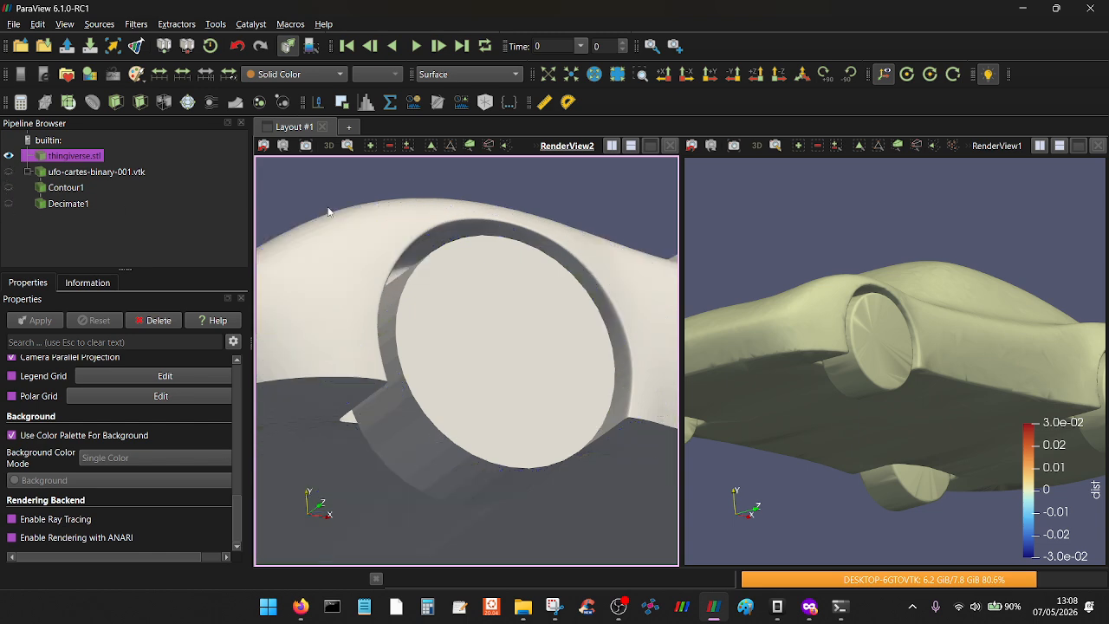
- Represent thingiverse.stl as Surface With Edges and bring its front wheel mesh into close view
left_click(437, 76)
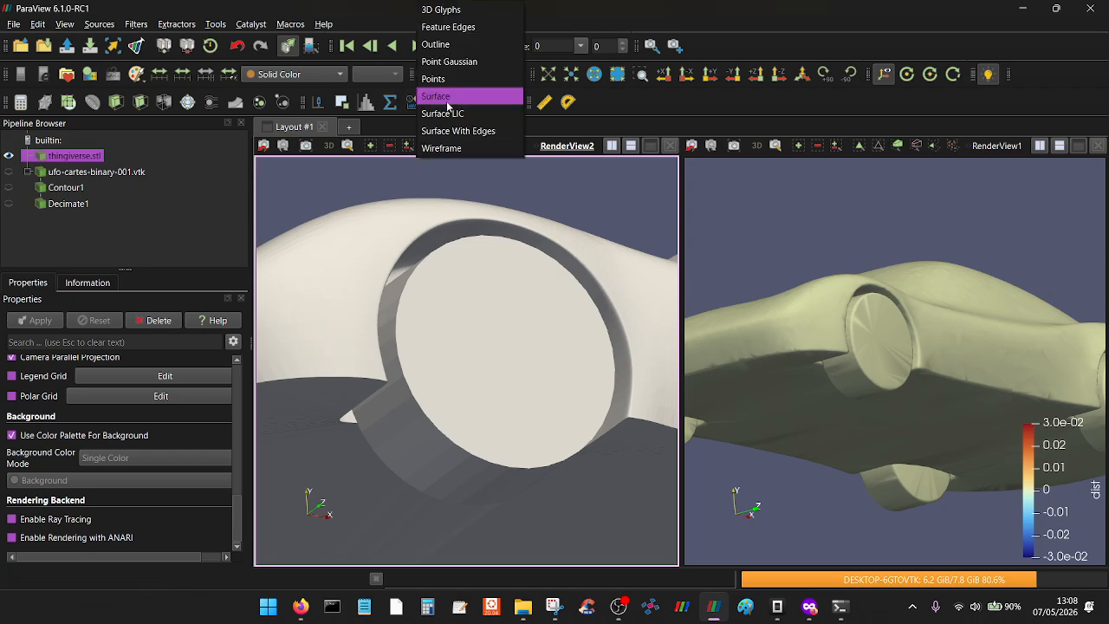
left_click(457, 132)
right_click_drag(442, 249, 442, 297)
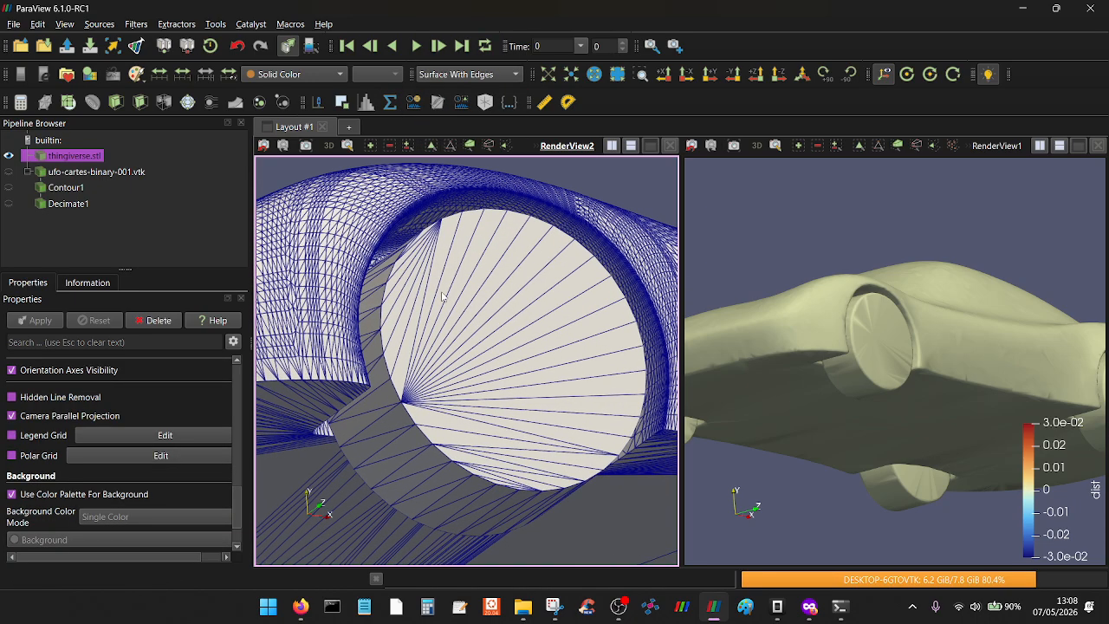
left_click_drag(442, 297, 435, 297)
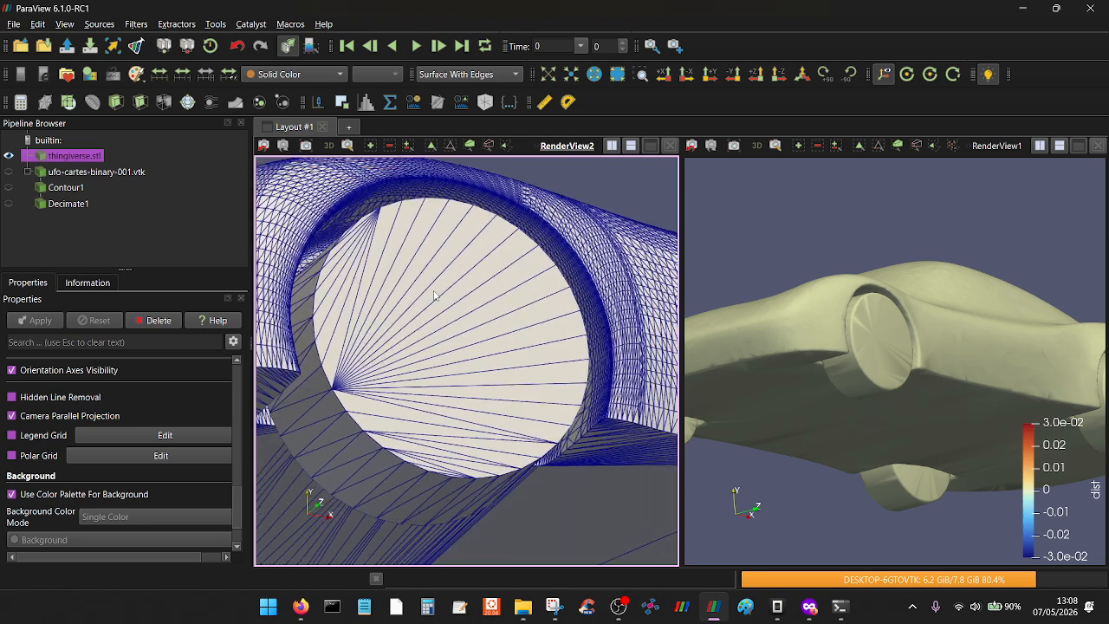
- Give Decimate1 in RenderView1 a Solid Color and the Surface With Edges representation
left_click(824, 194)
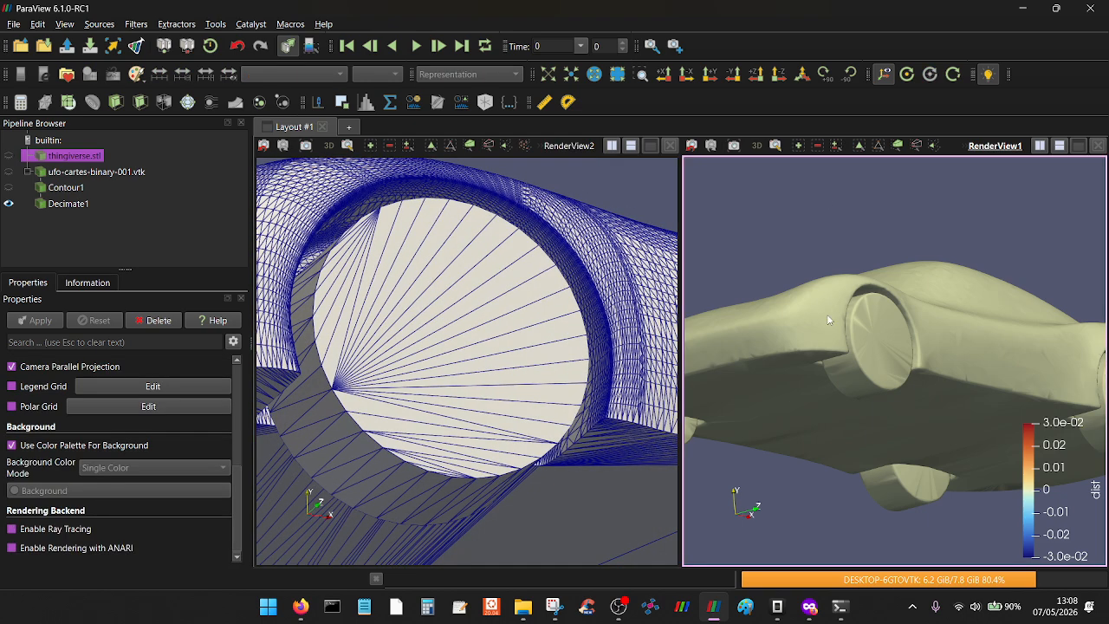
left_click_drag(813, 305, 803, 283)
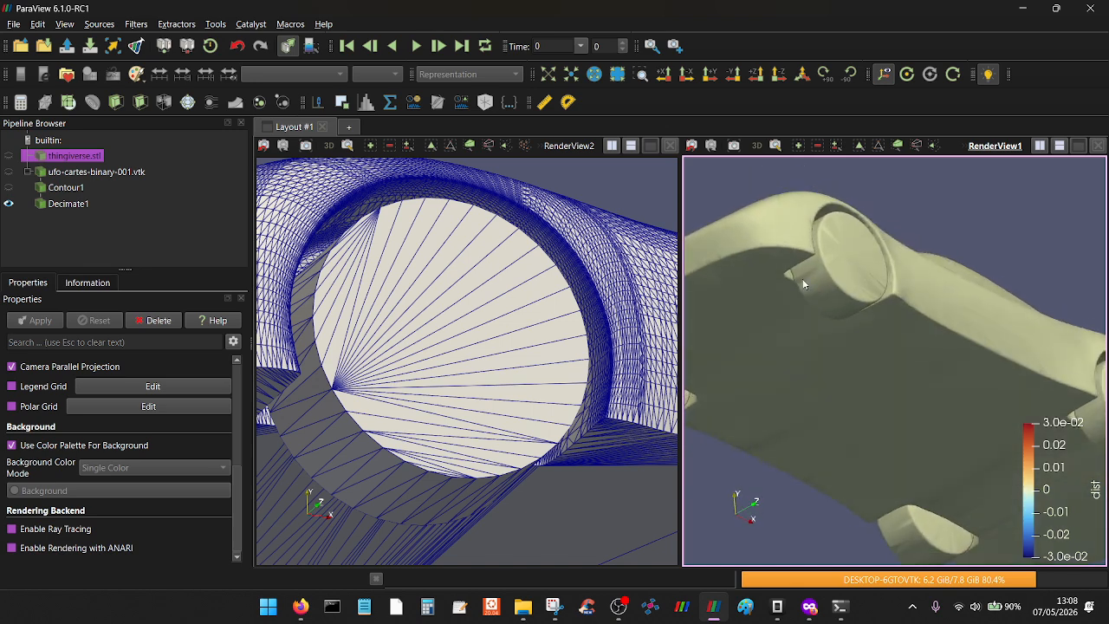
left_click(70, 205)
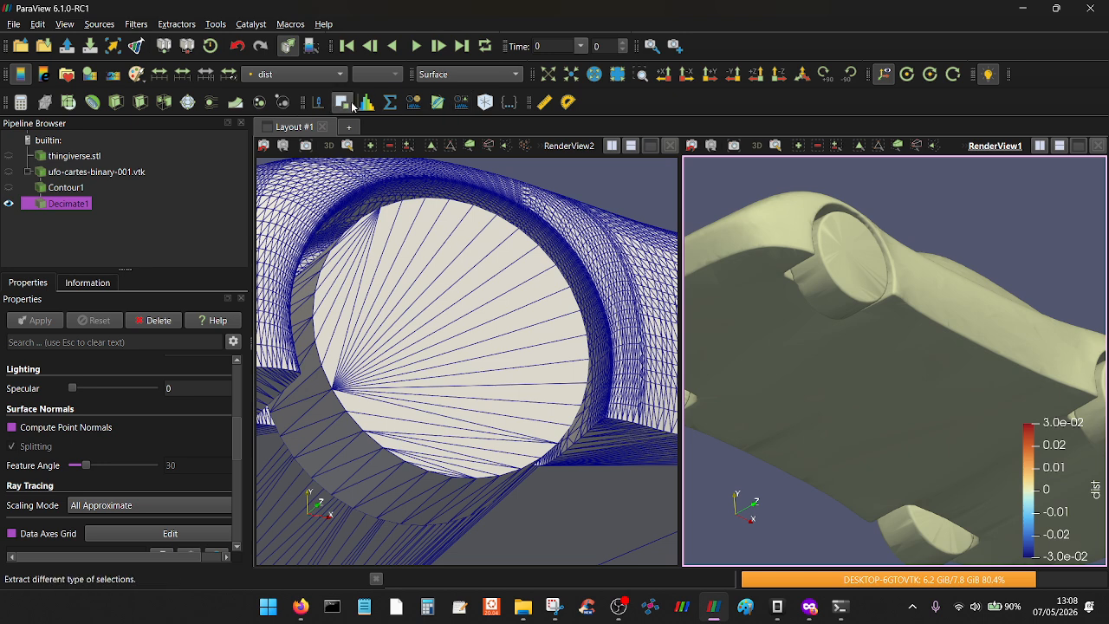
left_click(286, 74)
left_click(284, 40)
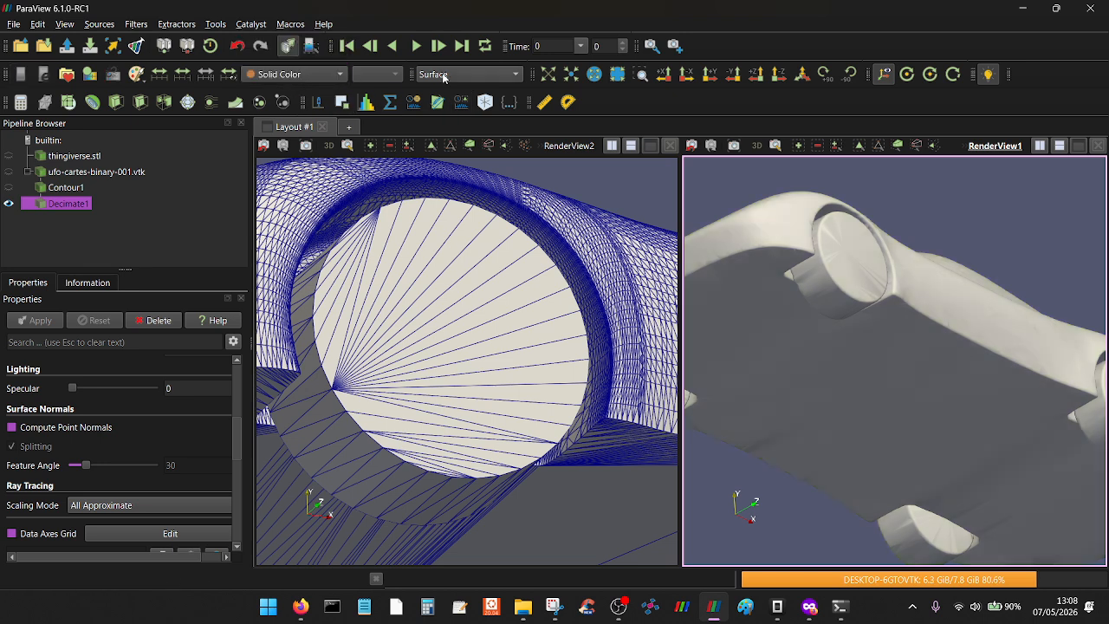
left_click(443, 76)
left_click(458, 130)
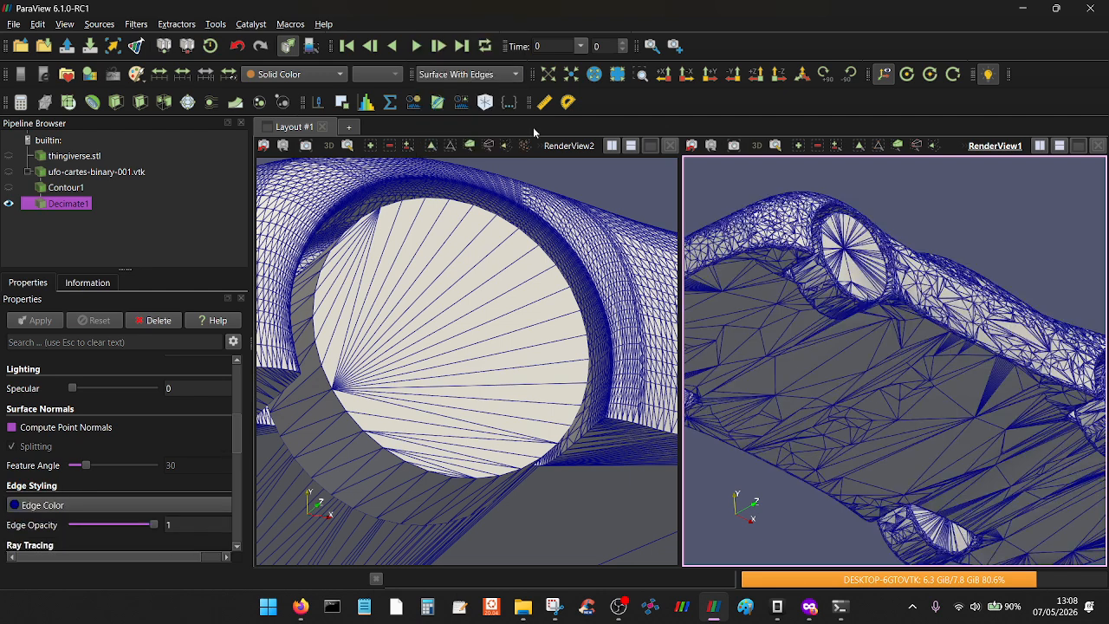
- Link the camera of RenderView1 to RenderView2 so both meshes share the same front wheel view
right_click(1010, 196)
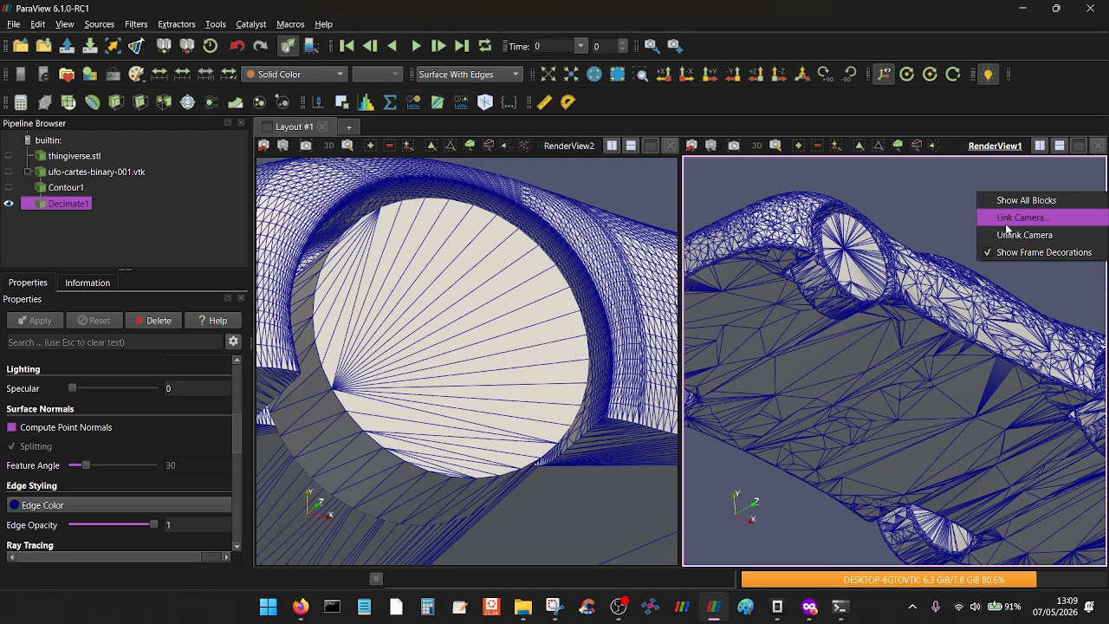
left_click(1014, 217)
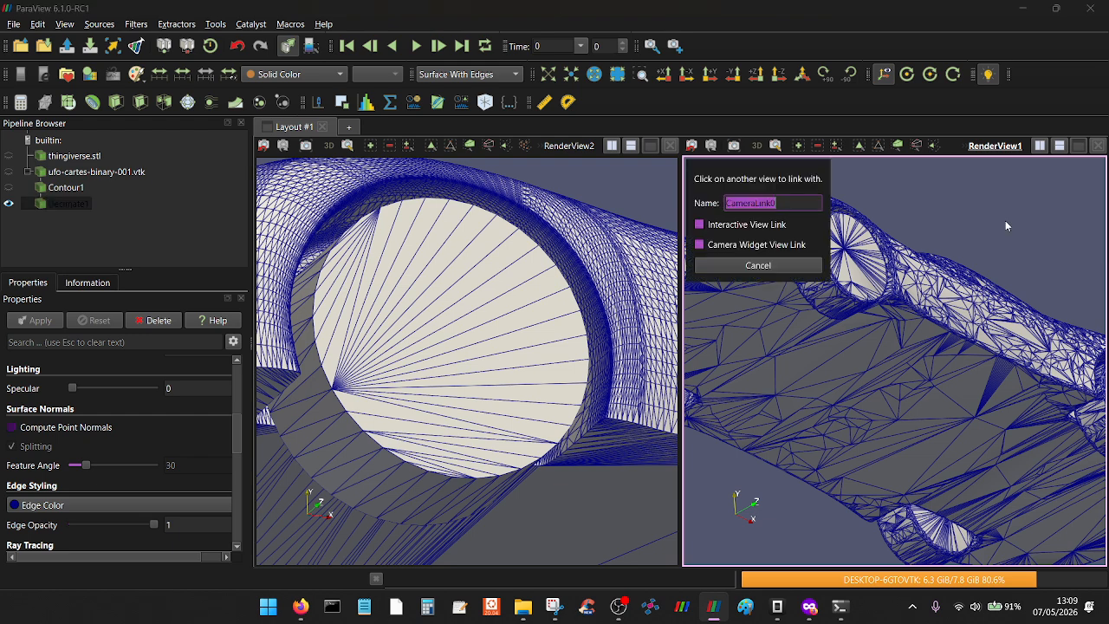
left_click(640, 184)
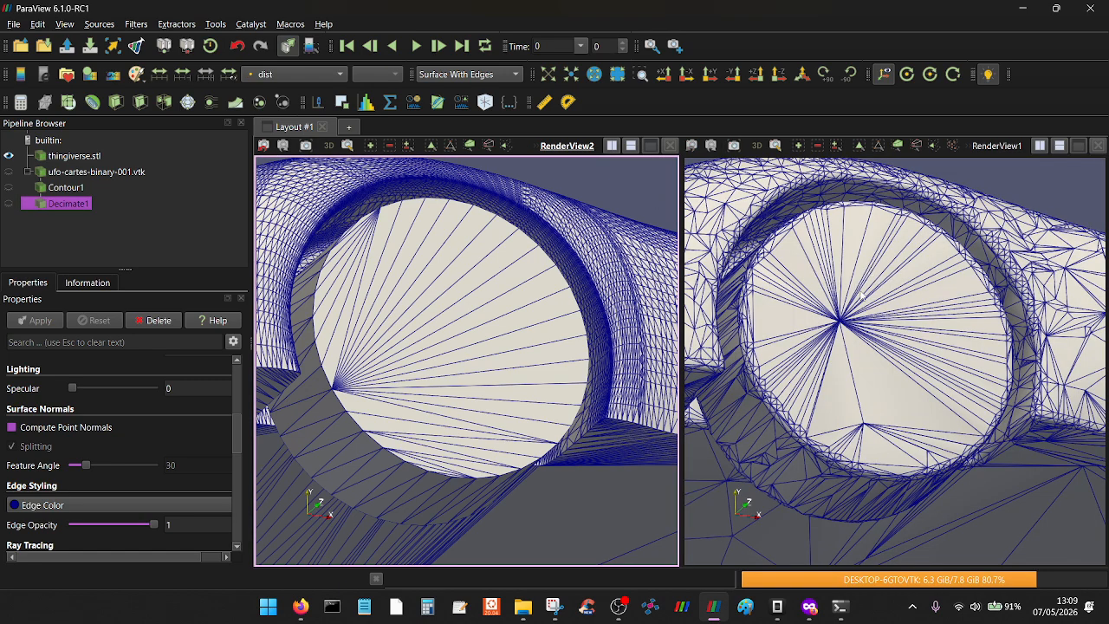
left_click_drag(860, 293, 861, 295)
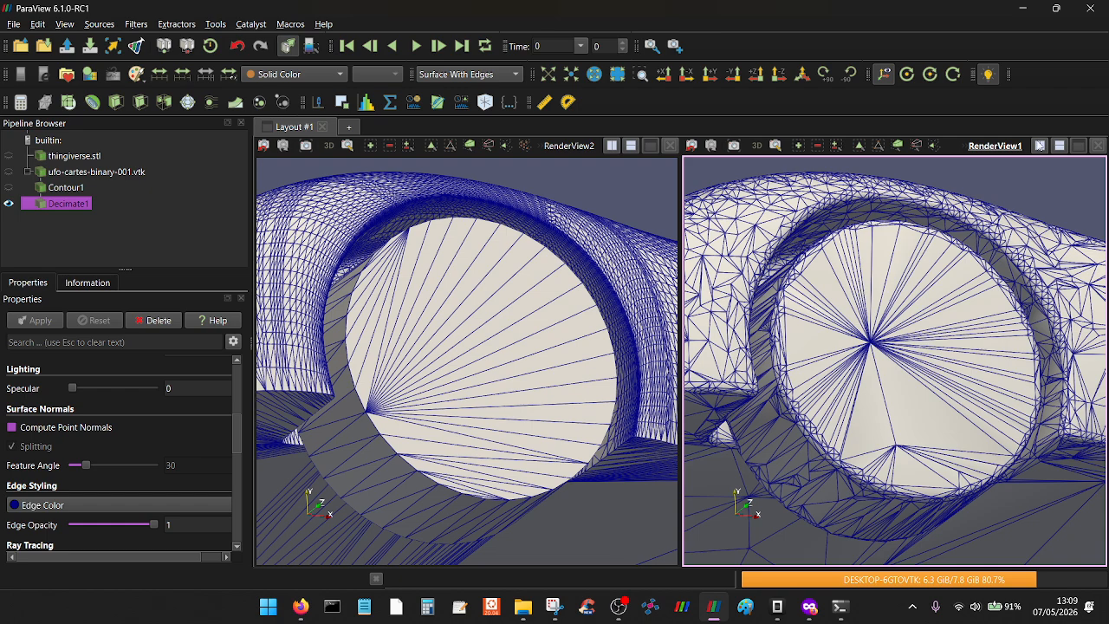
- Turn off the frame decorations of the render views and compare the two wheel meshes
right_click(1043, 173)
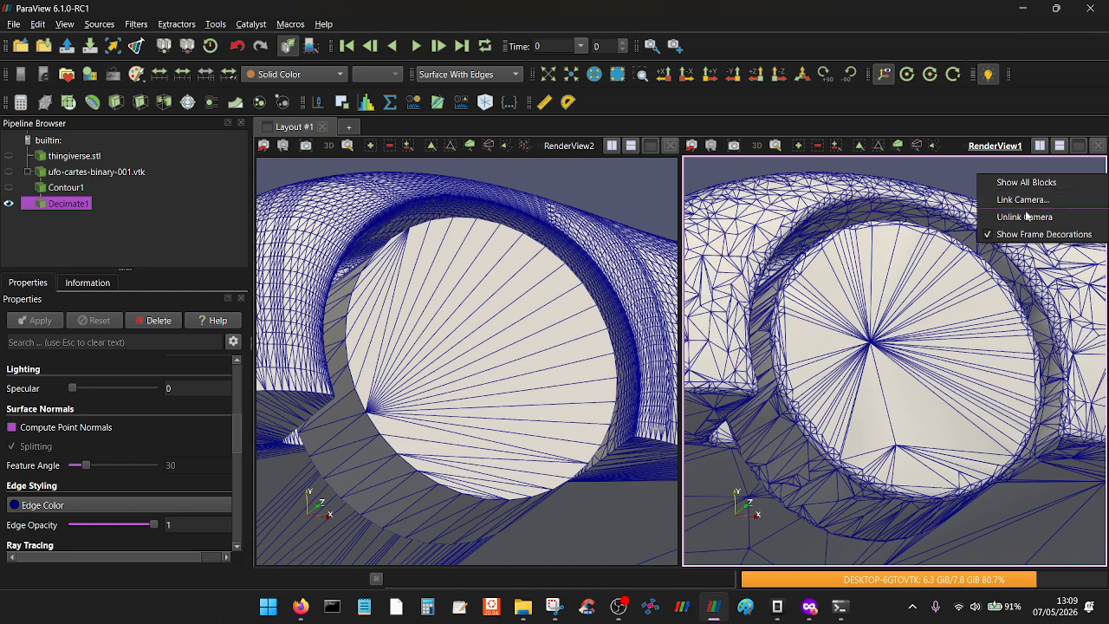
left_click(1025, 232)
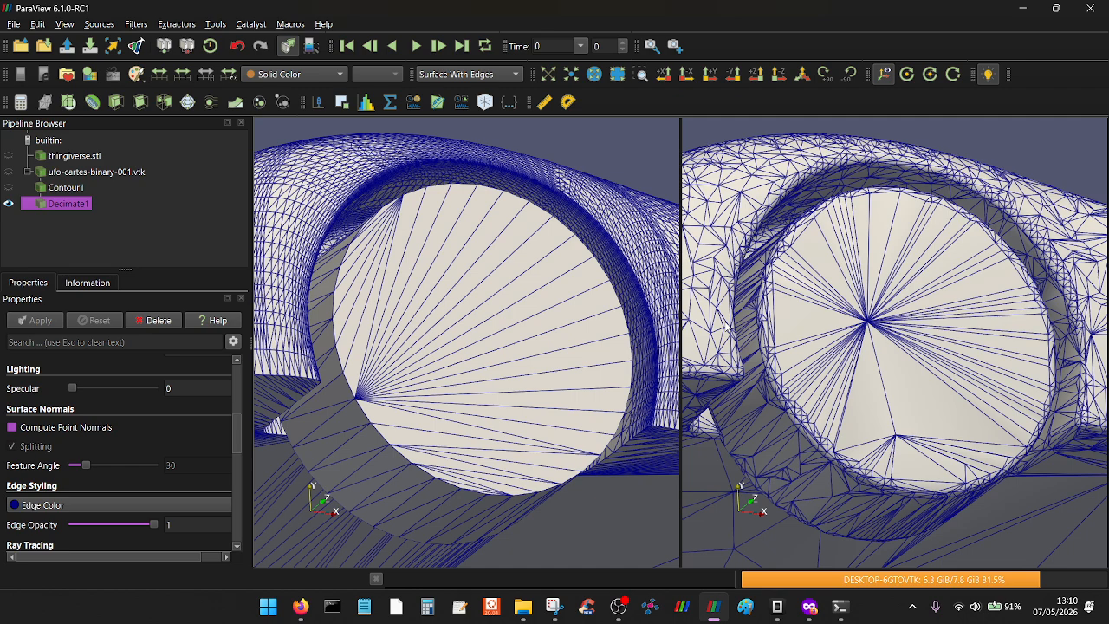
left_click_drag(871, 309, 871, 317)
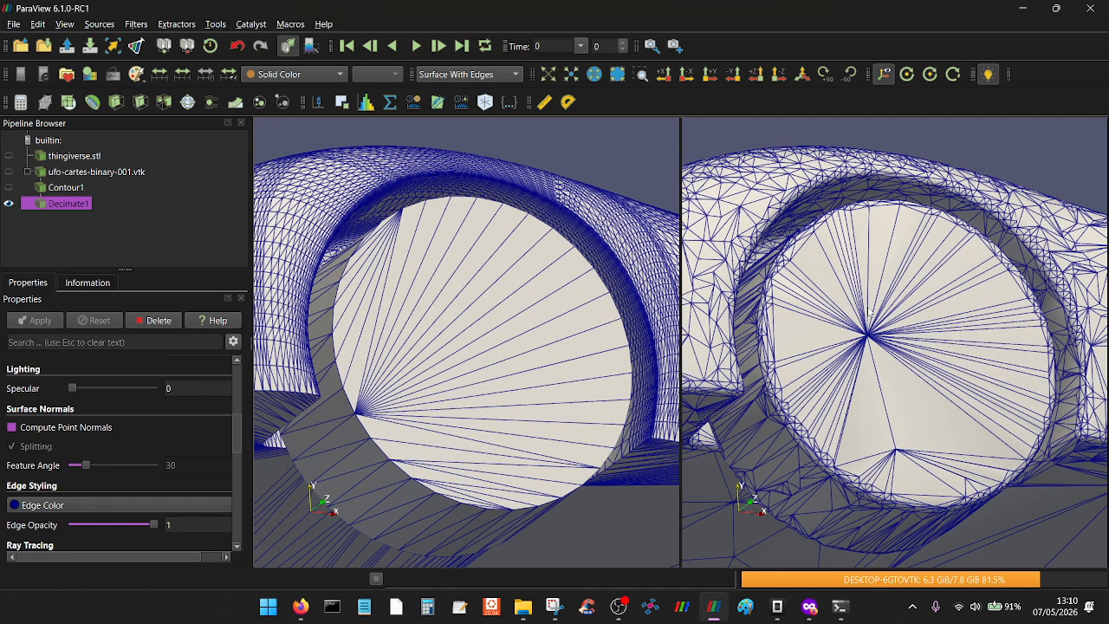